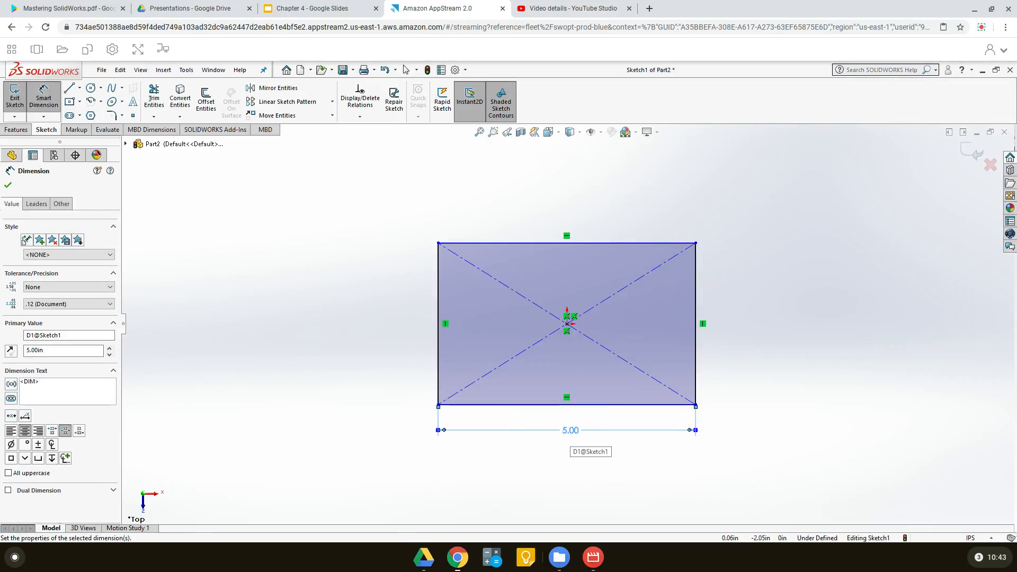
Dimension the rectangle's vertical side and set it to 3 in
left_click(696, 292)
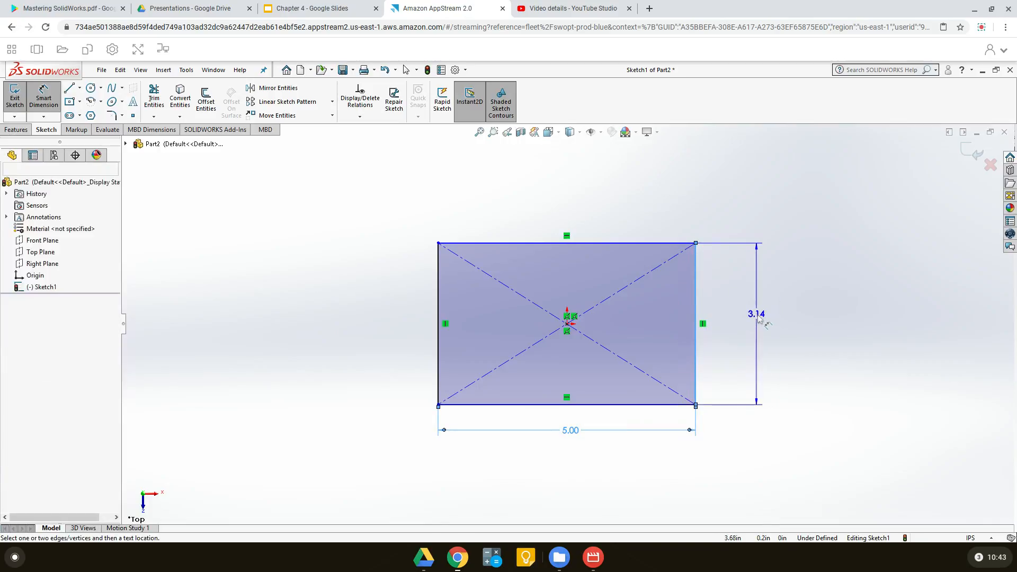
left_click(761, 320)
type("3")
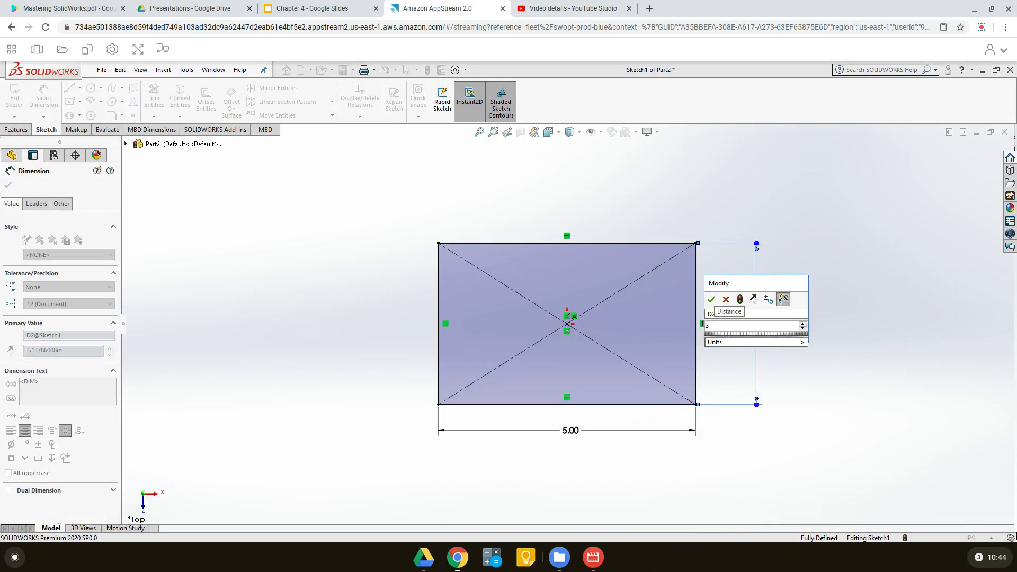
key("Return")
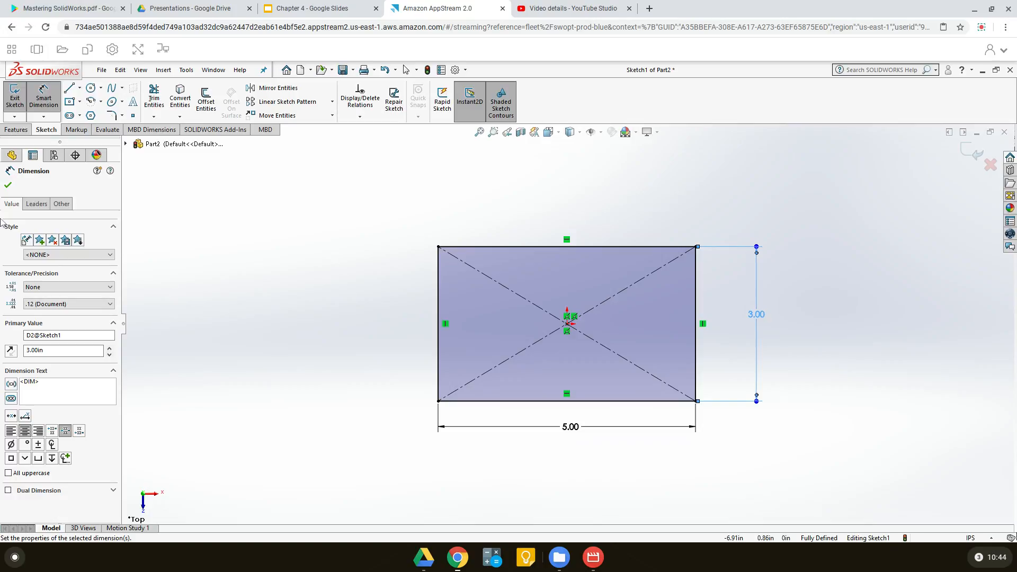
left_click(8, 187)
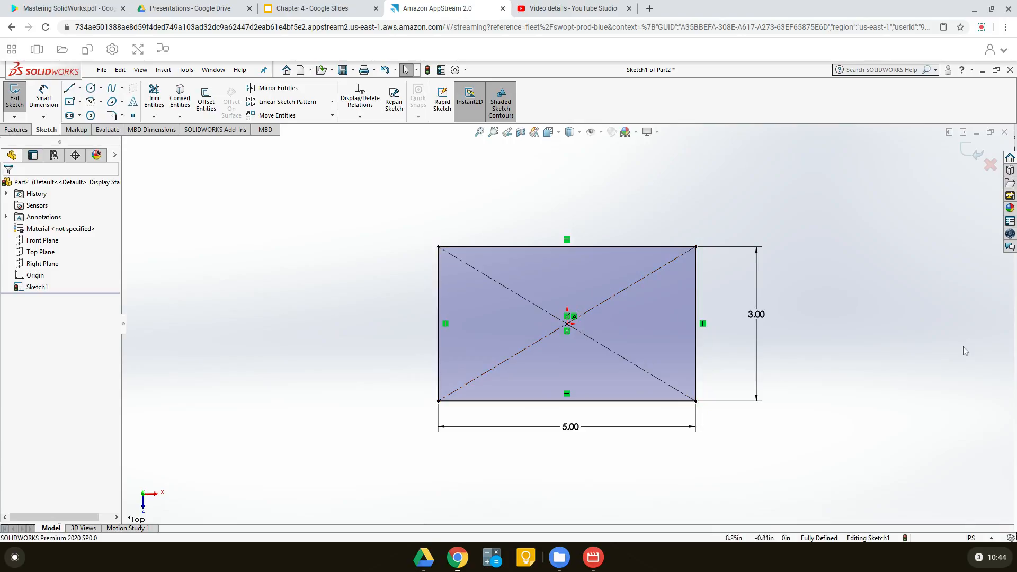
Extrude the rectangle sketch as a blind boss with a depth of 1 in
key("e")
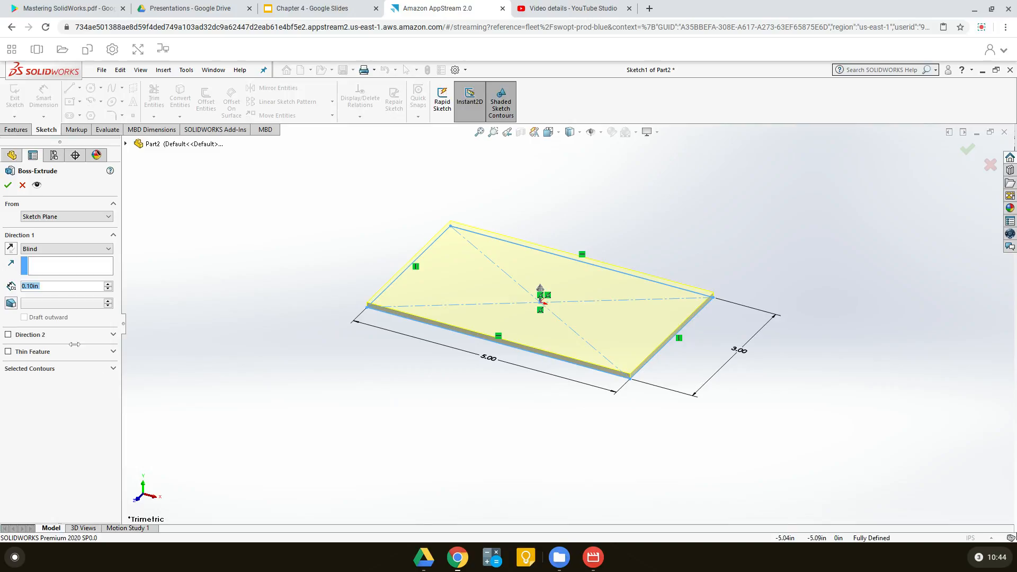
left_click(53, 286)
double_click(27, 286)
type("1")
key("Return")
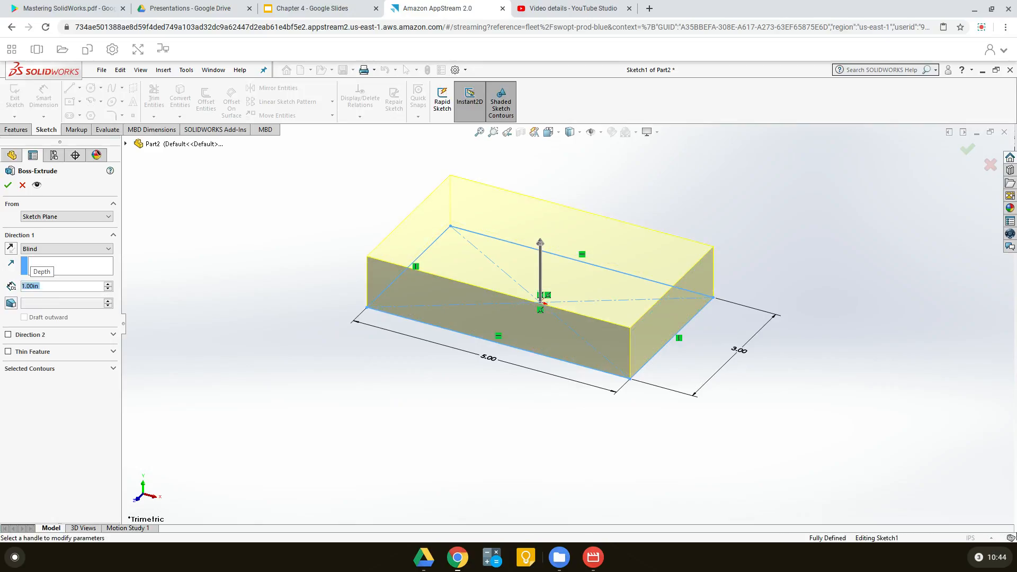
left_click(7, 185)
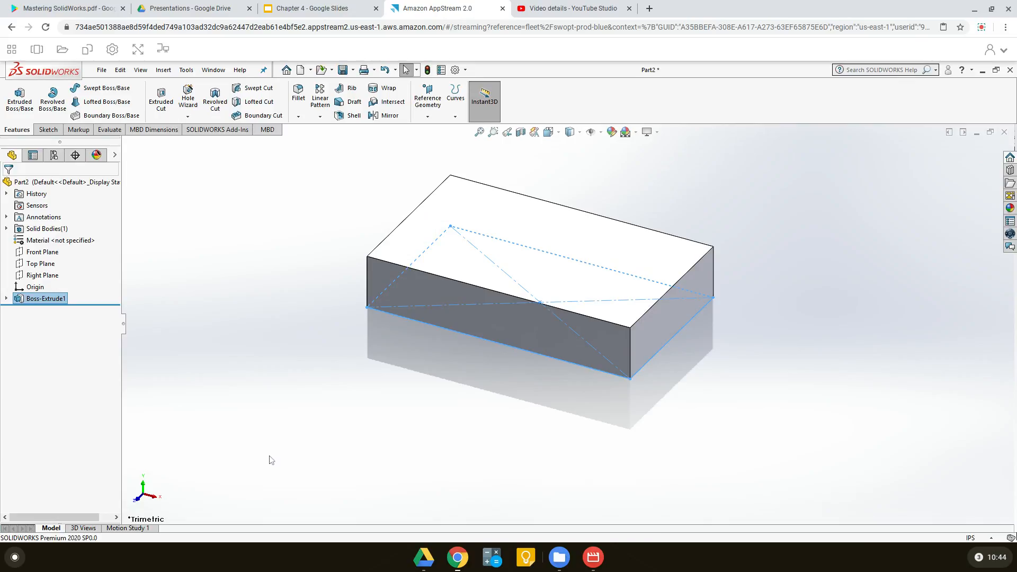
left_click(352, 446)
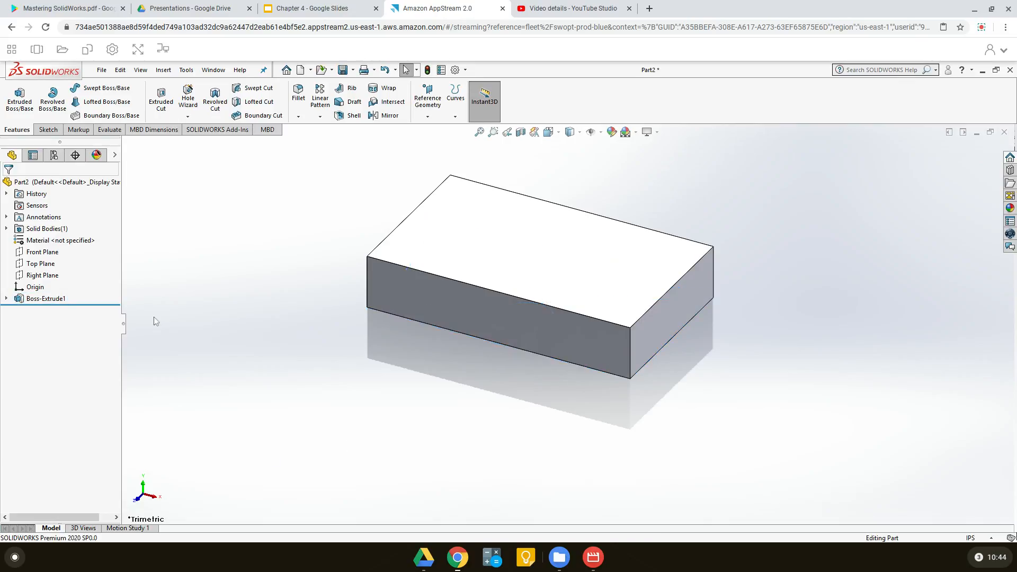
Save the part in the Documents folder under the name Tutorial 4.3
left_click(102, 71)
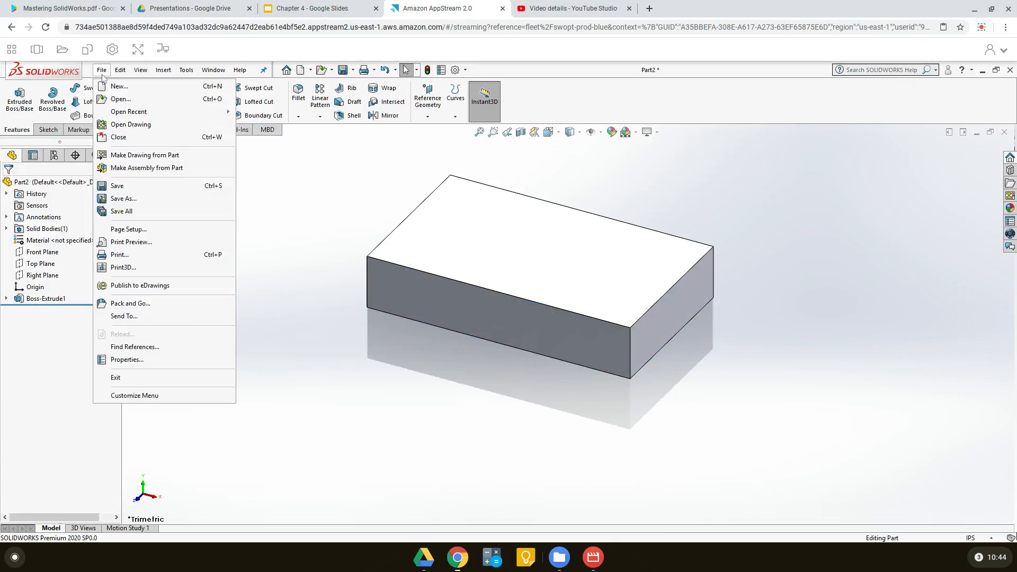
left_click(124, 198)
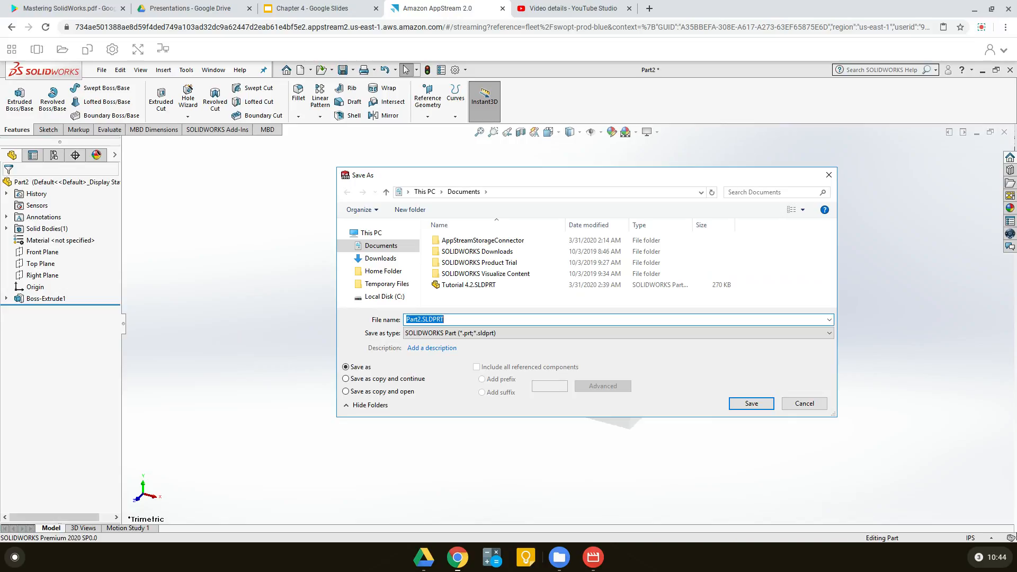
type("Tutori")
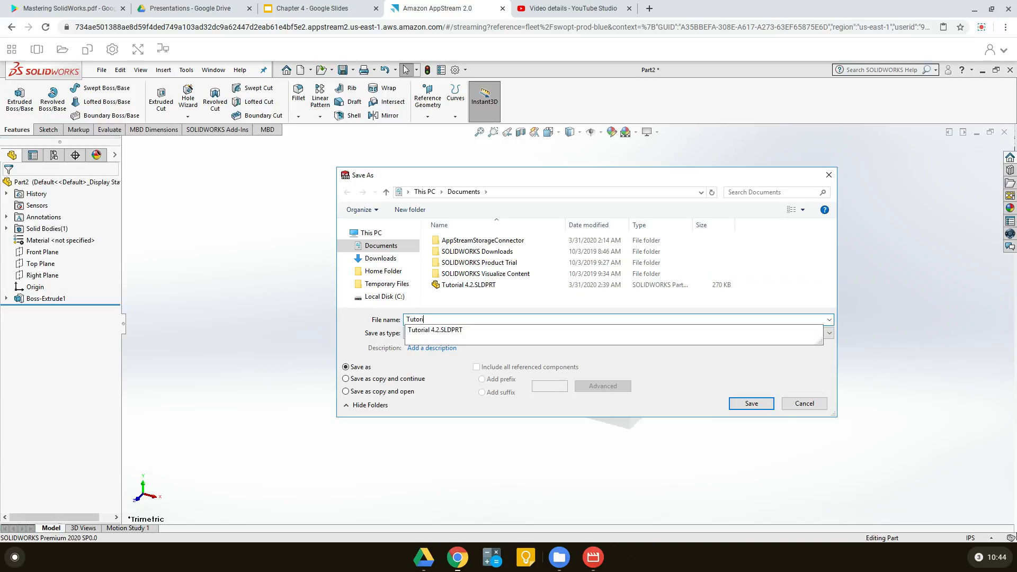
type("al 4.3")
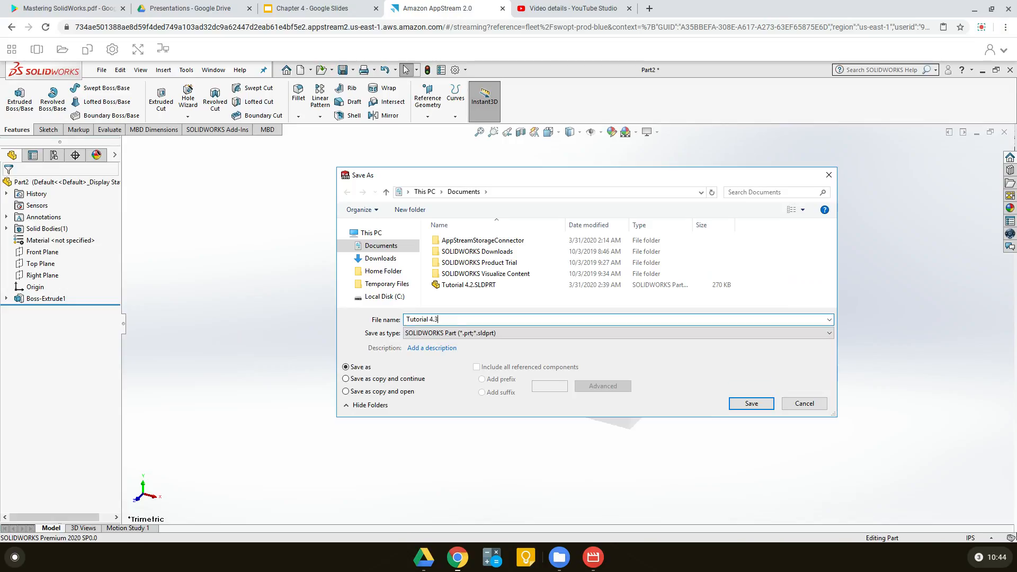
left_click(746, 405)
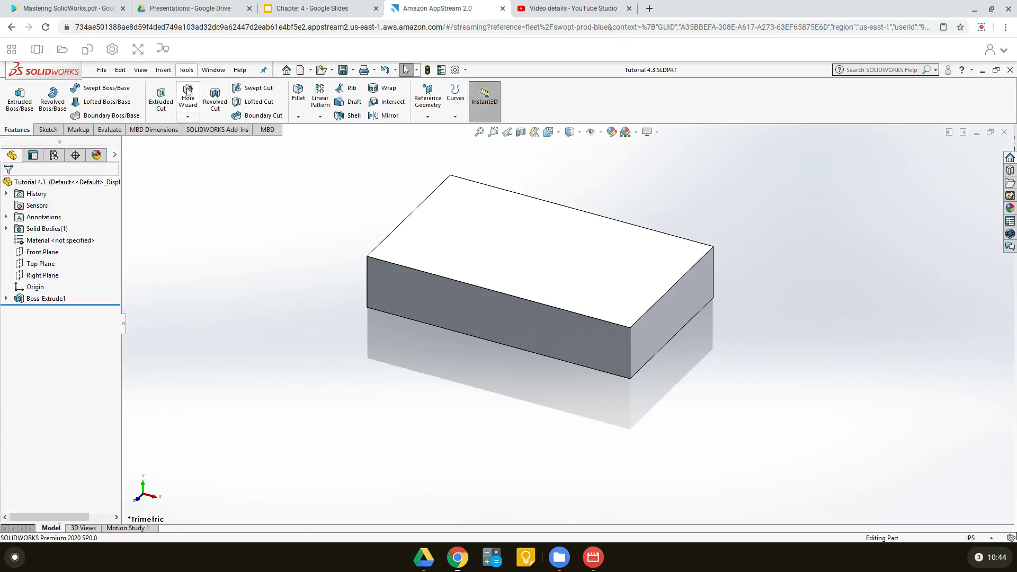
left_click(188, 117)
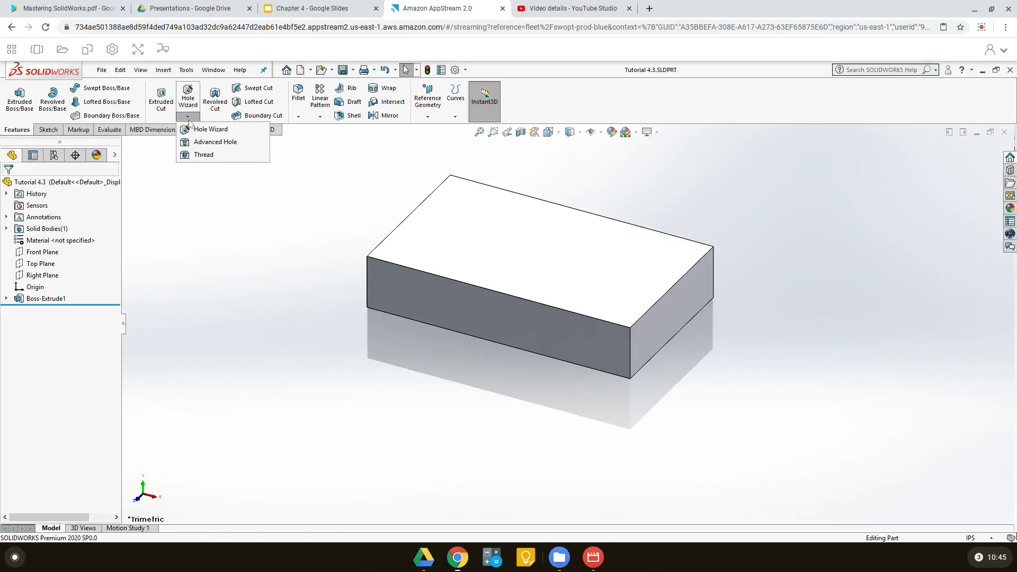
left_click(190, 94)
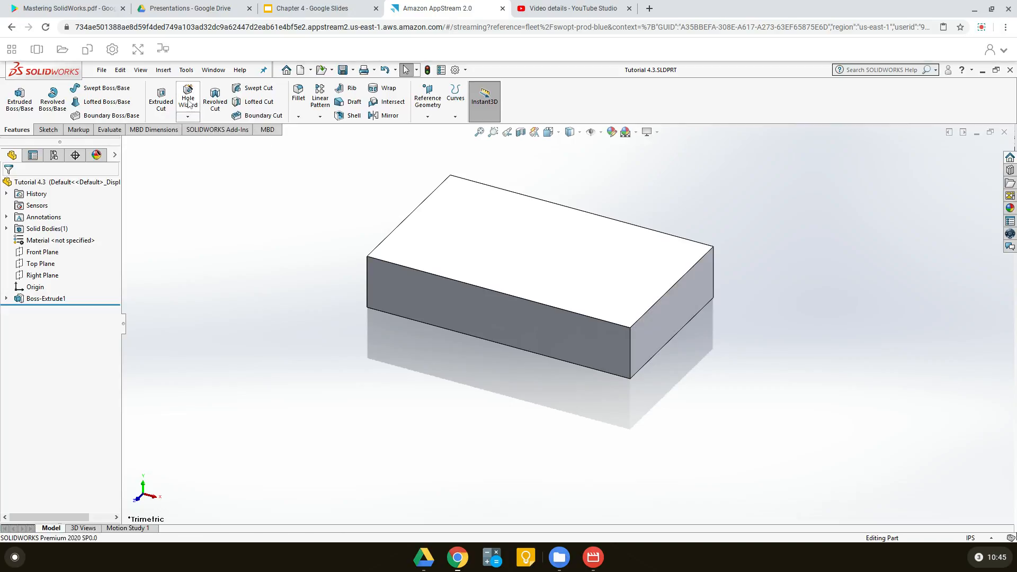
left_click(188, 99)
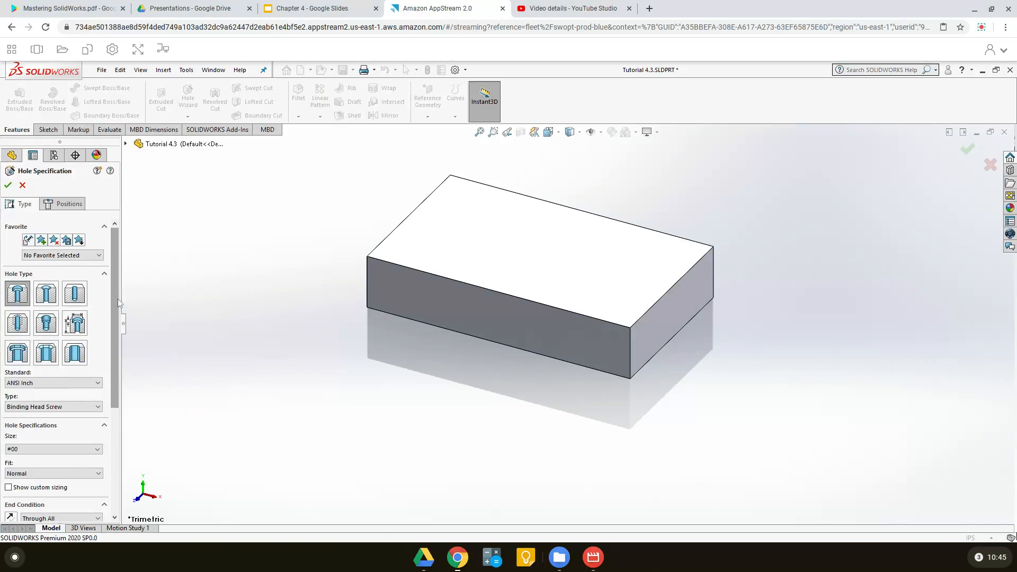
left_click_drag(118, 300, 108, 260)
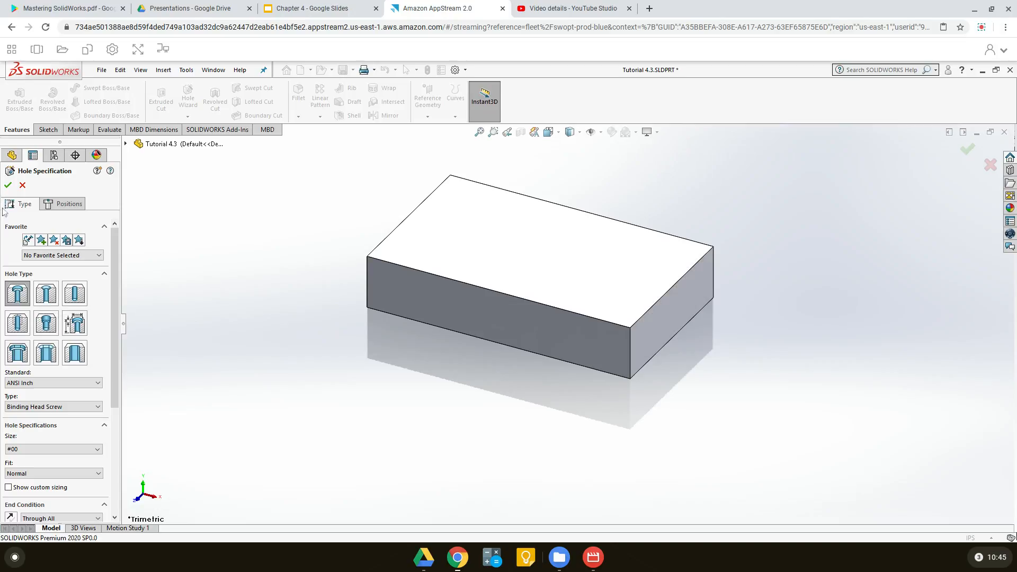
left_click(23, 185)
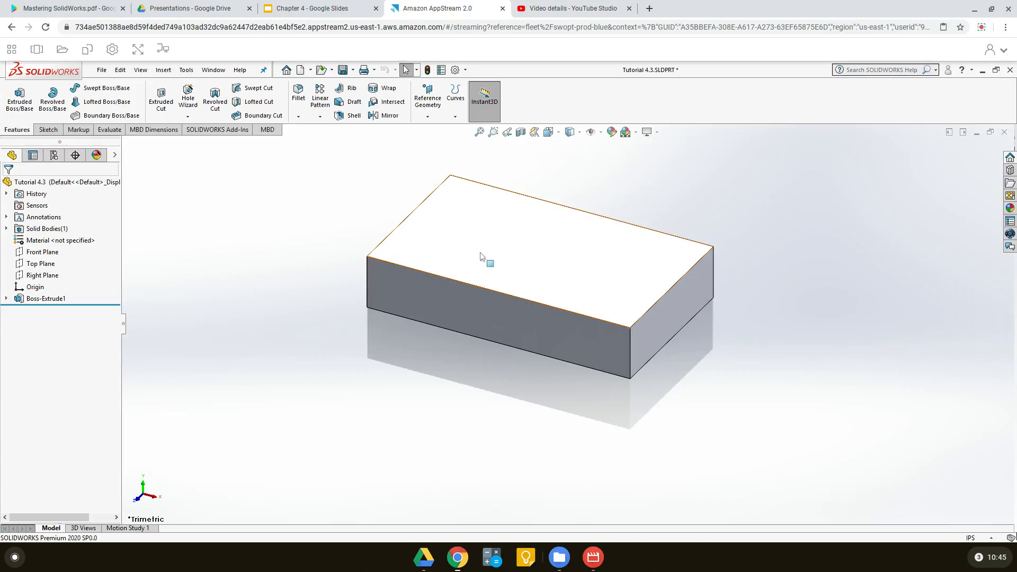
Sketch a center rectangle about 3.1 by 2 in on the block's top face, centered on the origin
left_click(512, 248)
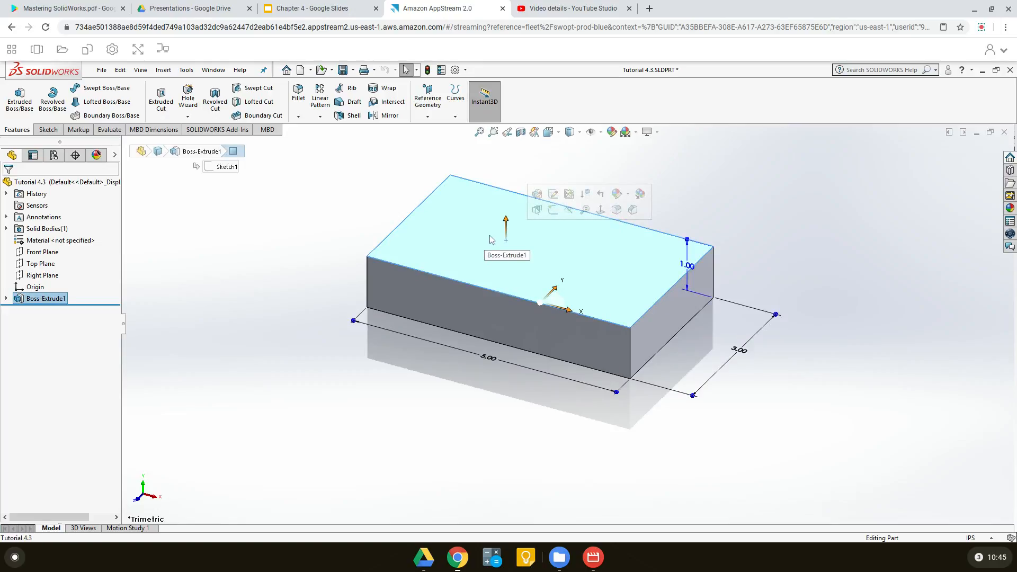
right_click(467, 228)
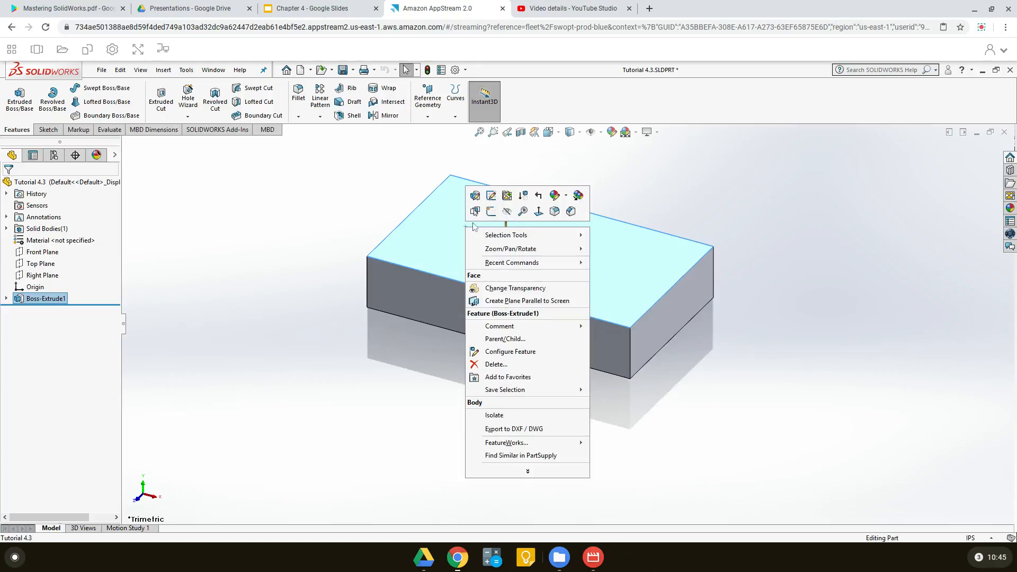
left_click(491, 212)
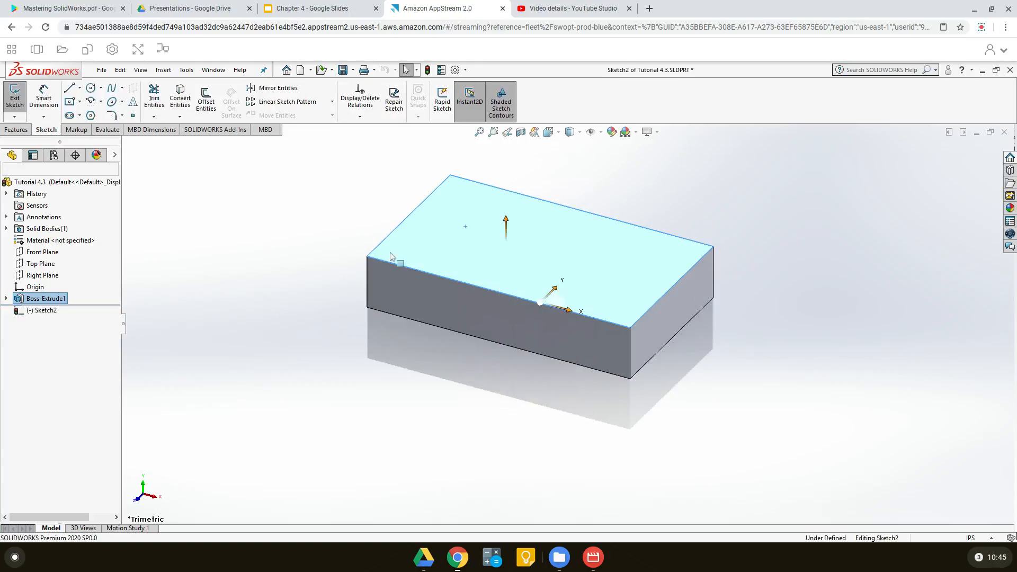
left_click(71, 102)
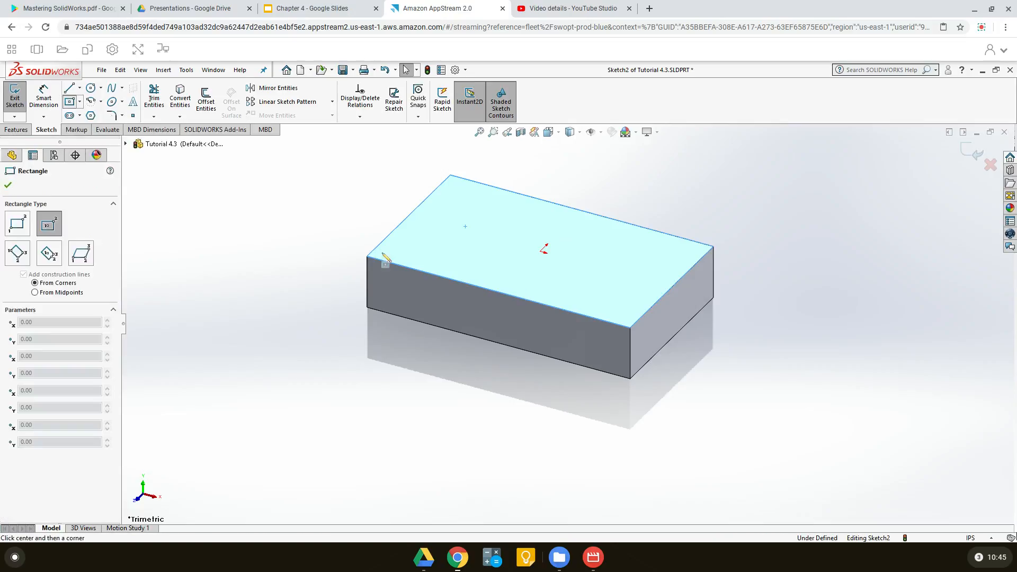
left_click(542, 251)
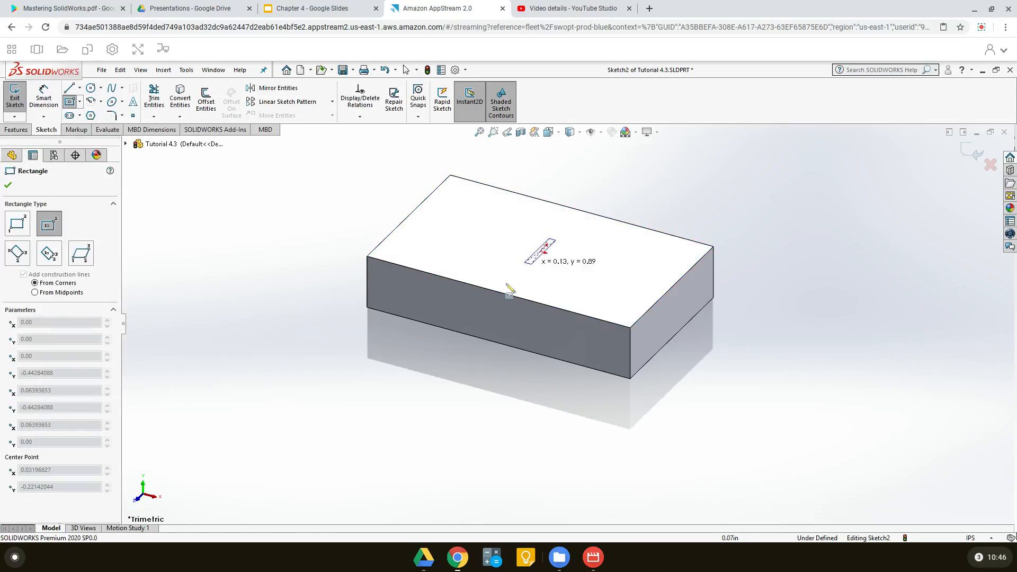
left_click(431, 255)
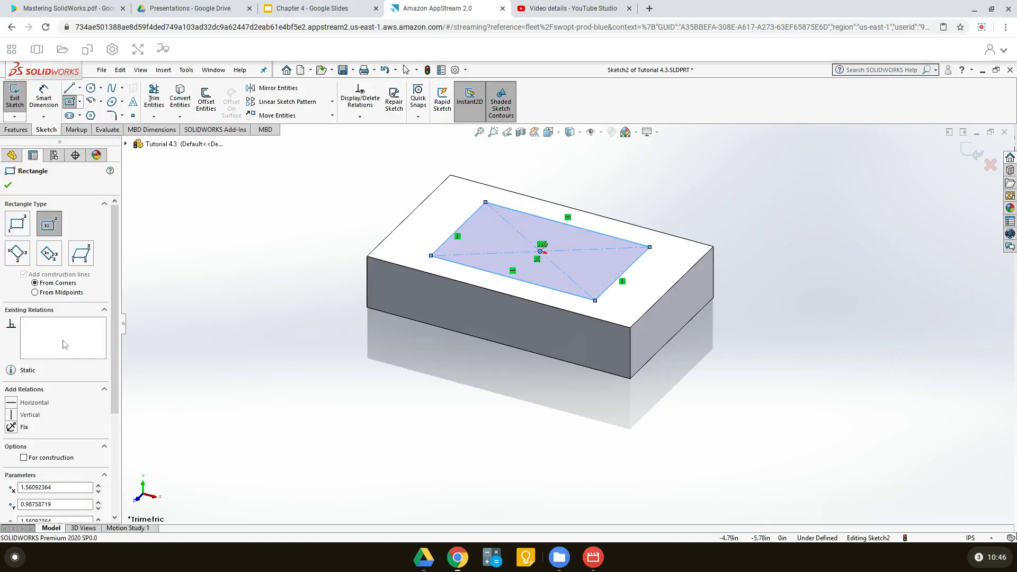
Convert the new rectangle on the top face to construction geometry and exit the sketch
scroll(118, 286, "down", 2)
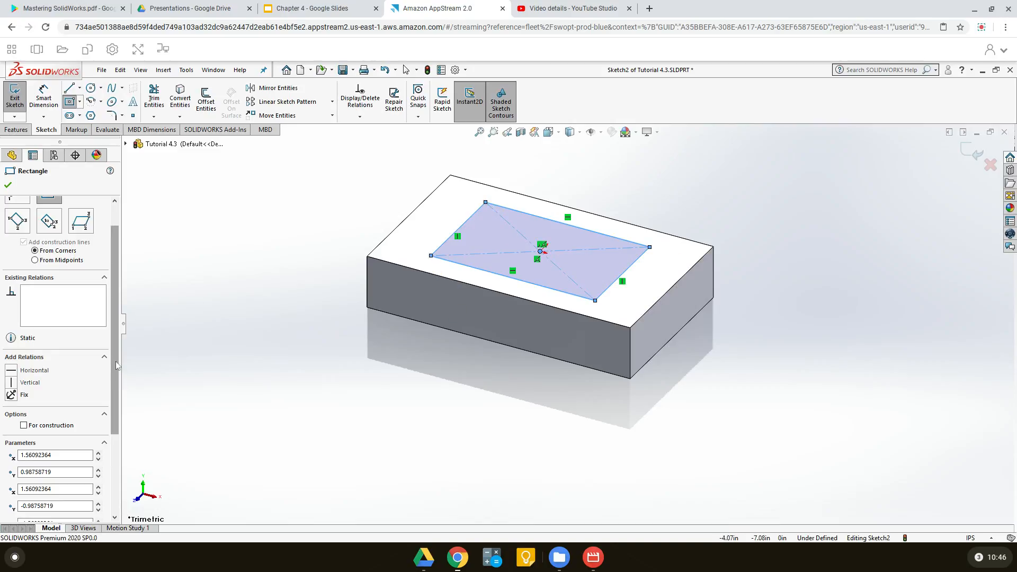
scroll(118, 366, "down", 5)
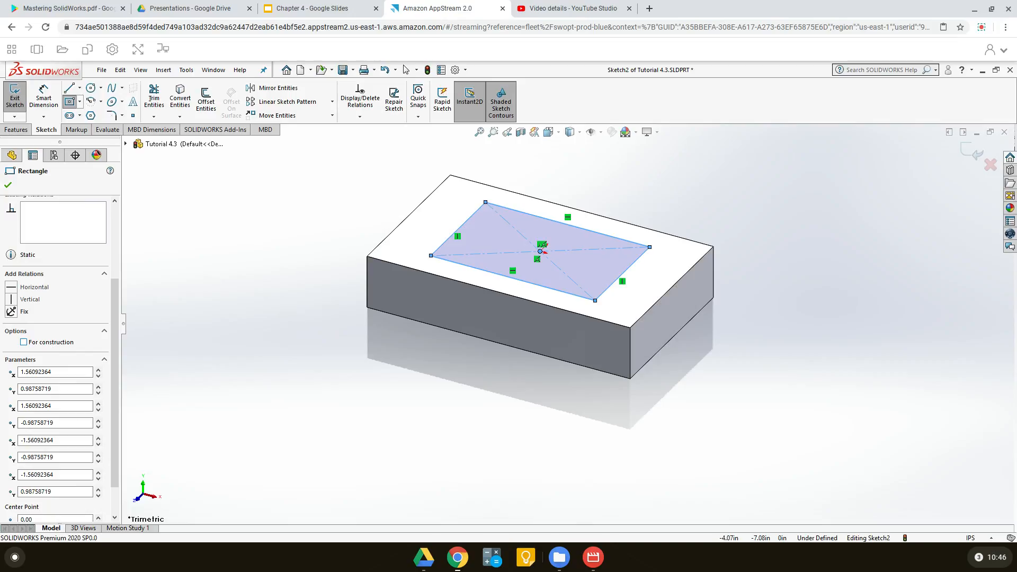
left_click(24, 343)
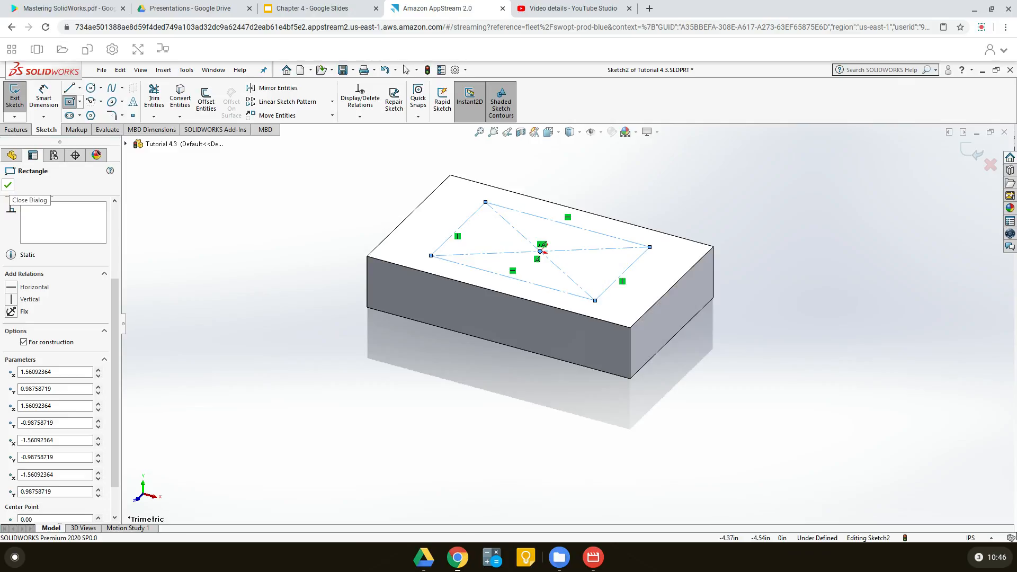
left_click(8, 185)
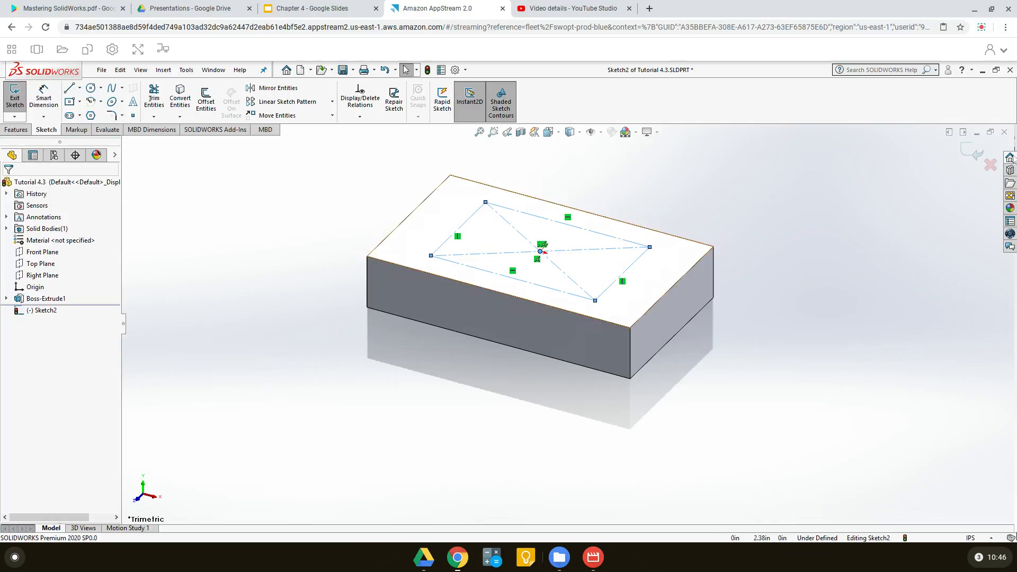
left_click(973, 153)
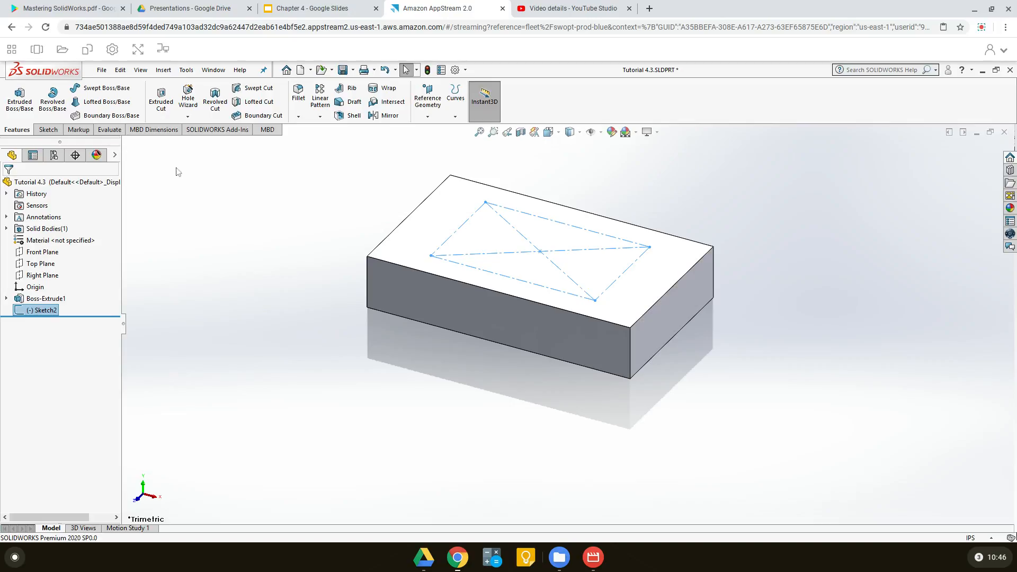
Set up a countersink hole in Hole Wizard using the ANSI Inch standard and size #8
left_click(187, 99)
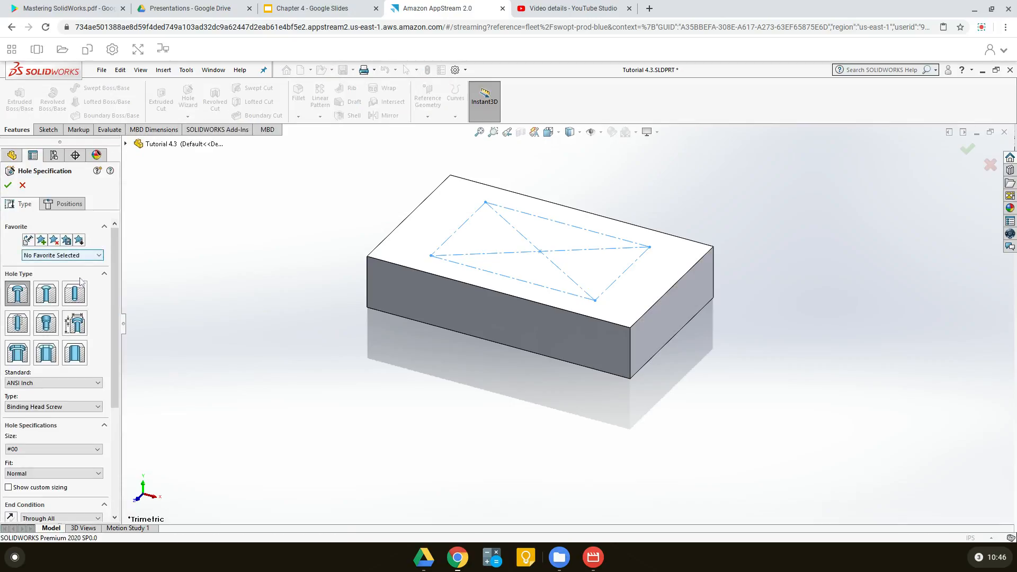
left_click(46, 295)
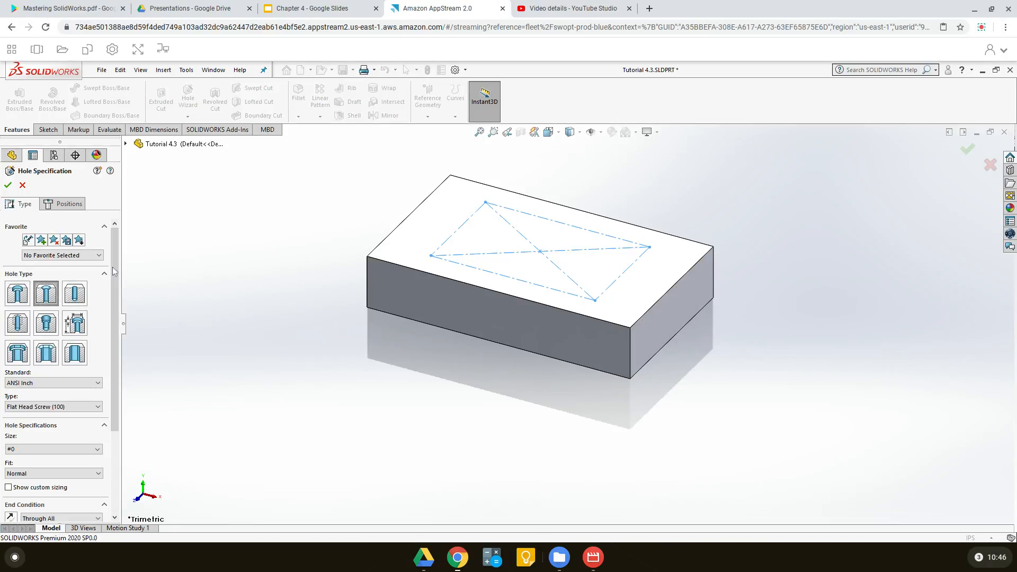
left_click_drag(114, 271, 117, 328)
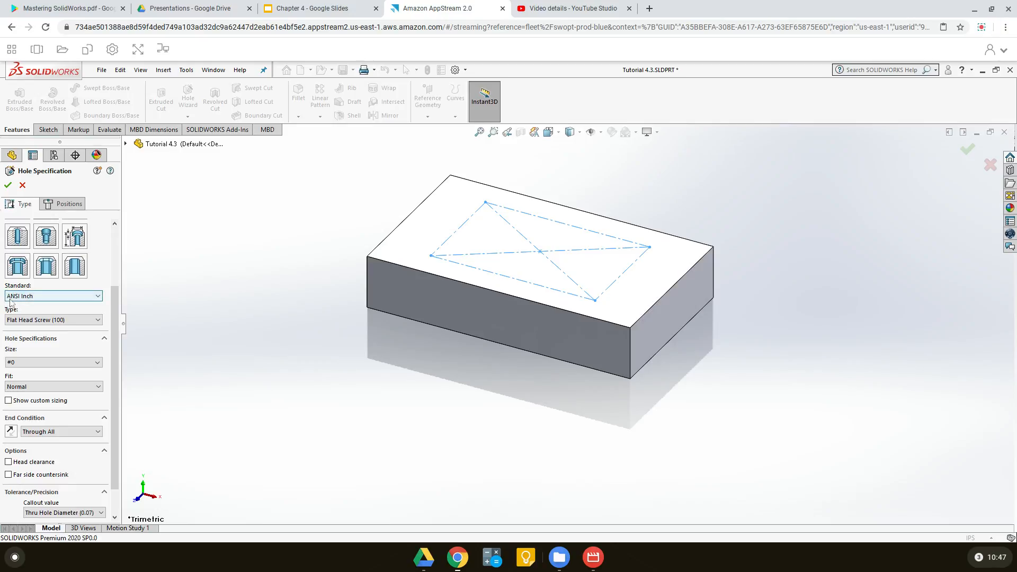
left_click(94, 299)
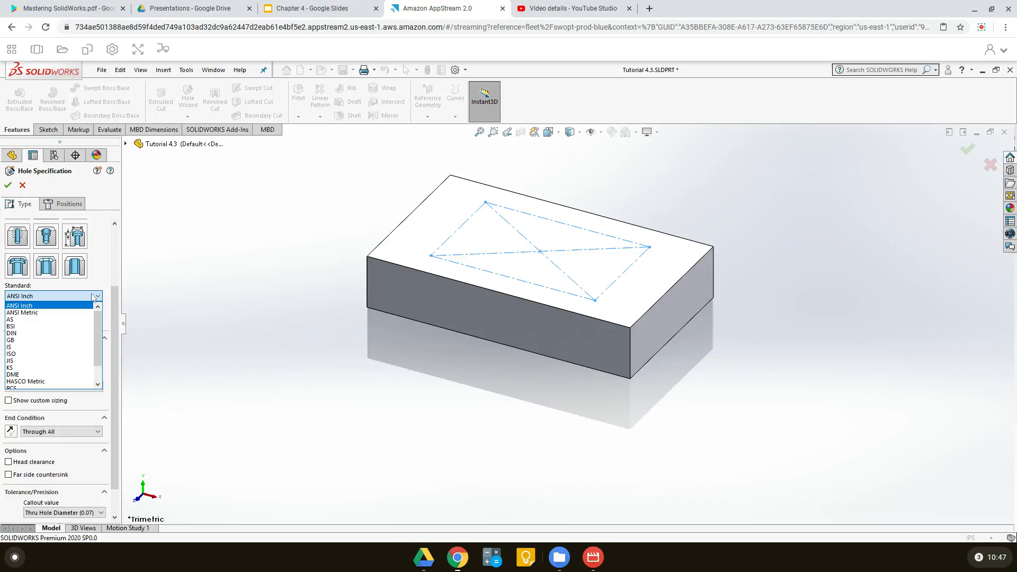
left_click(54, 306)
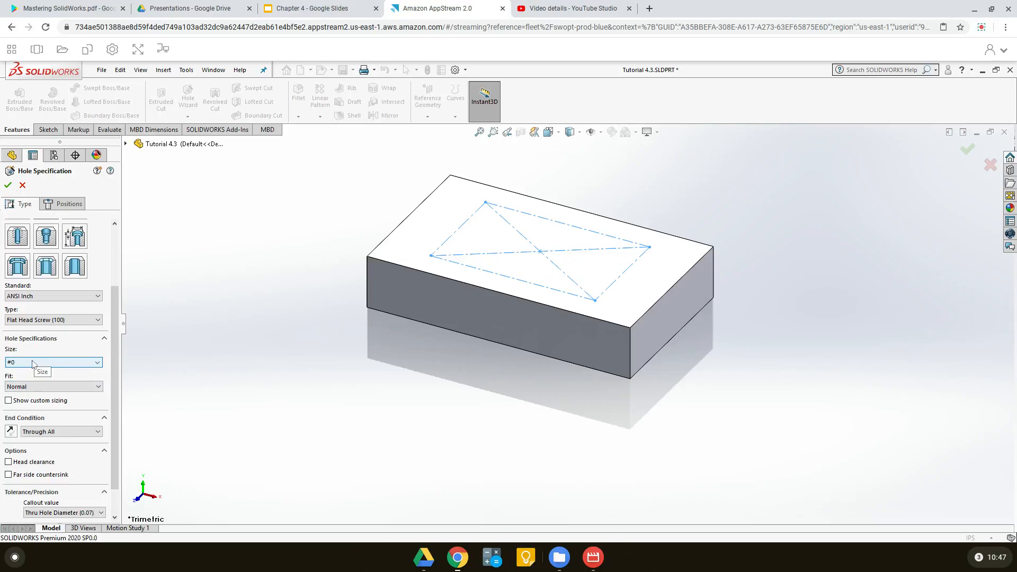
left_click(55, 362)
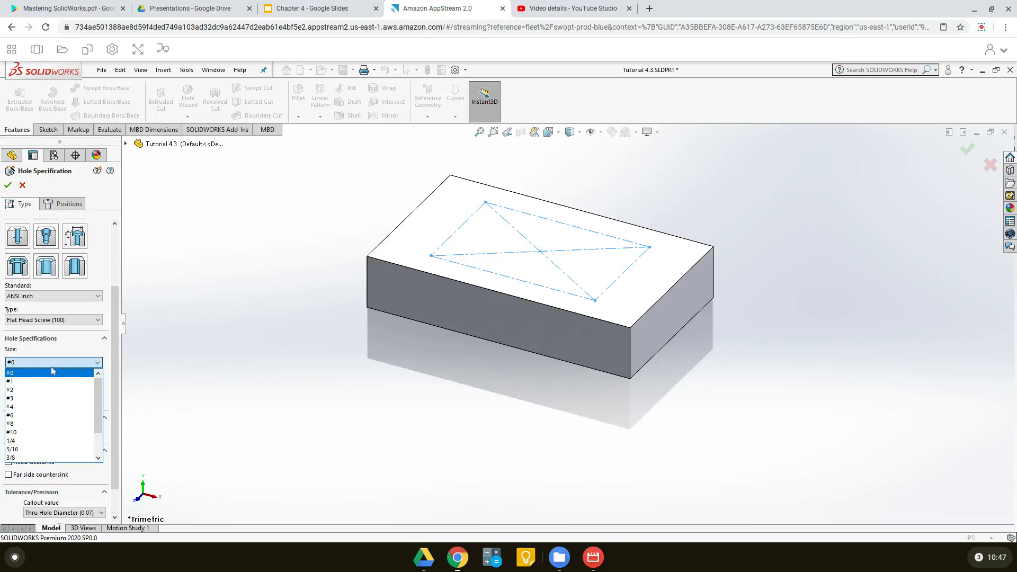
left_click(23, 424)
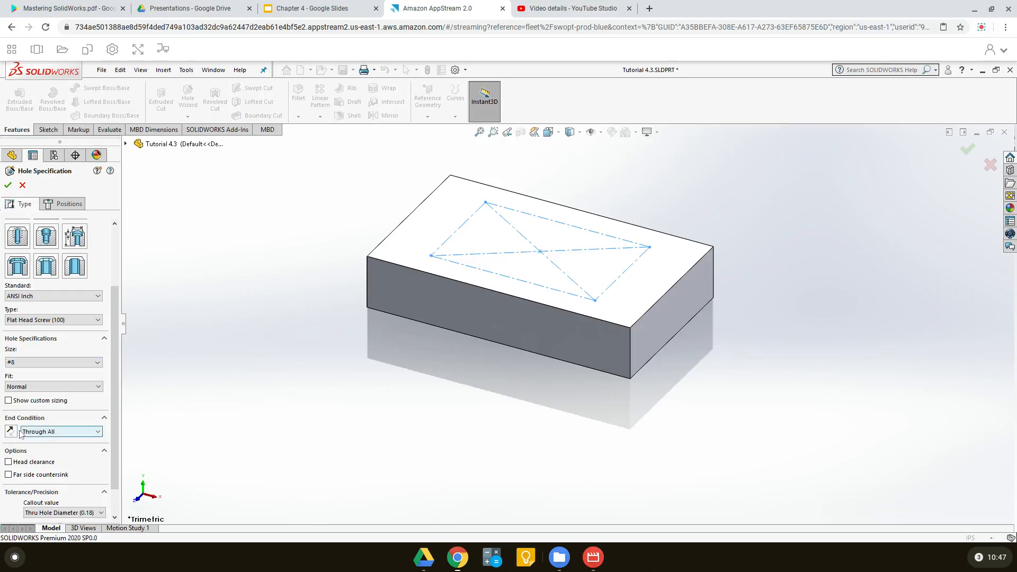
Show the custom sizing to compare sizes #8 and #10, return to #8 and hide the custom sizing
left_click(10, 402)
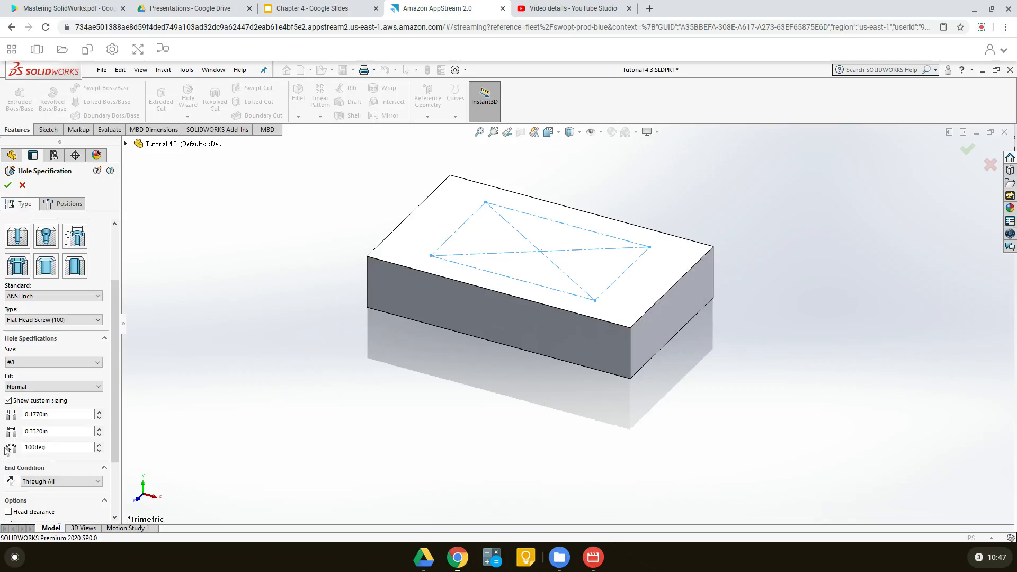
left_click(98, 362)
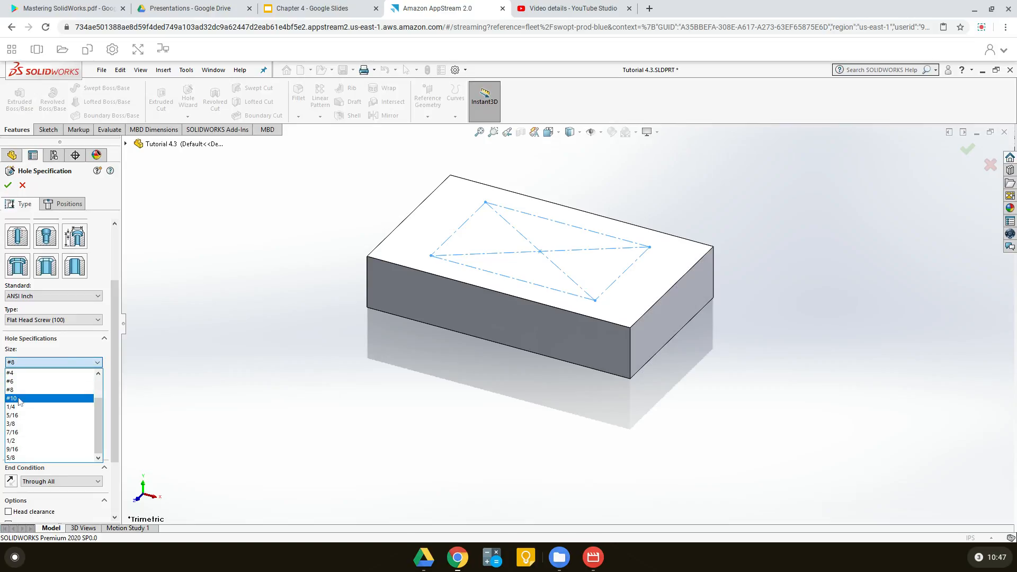
left_click(19, 399)
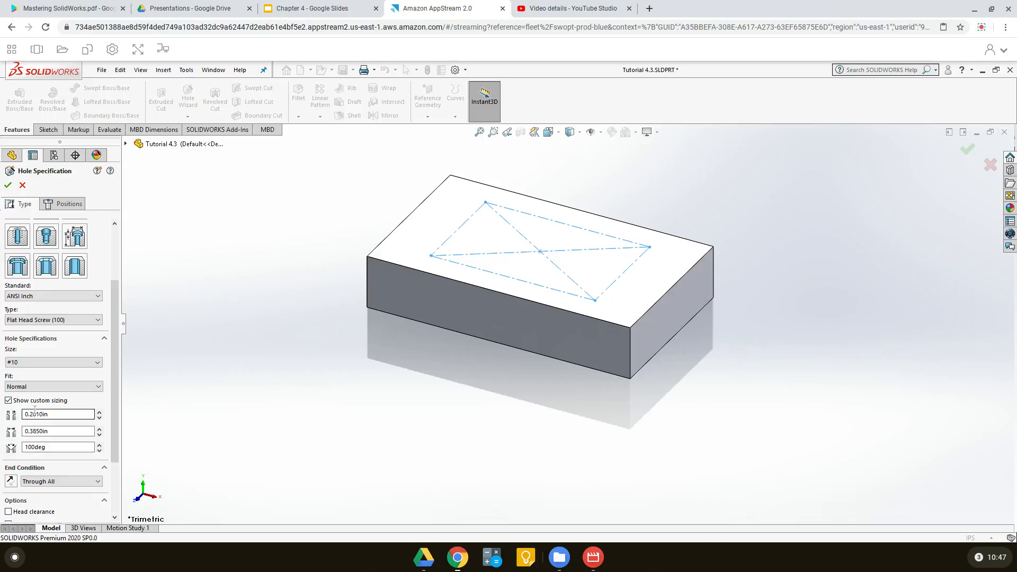
left_click(79, 363)
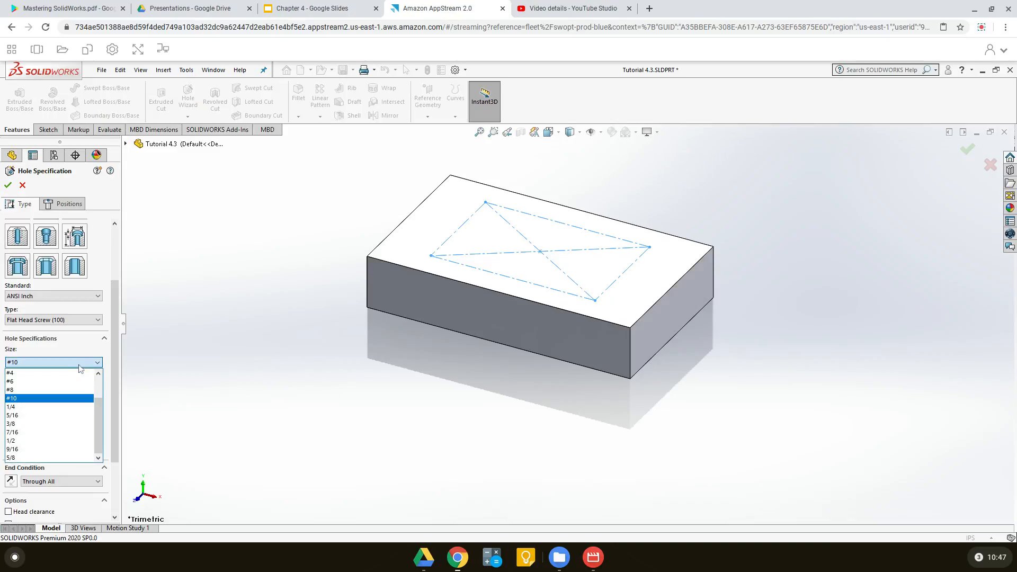
left_click(21, 391)
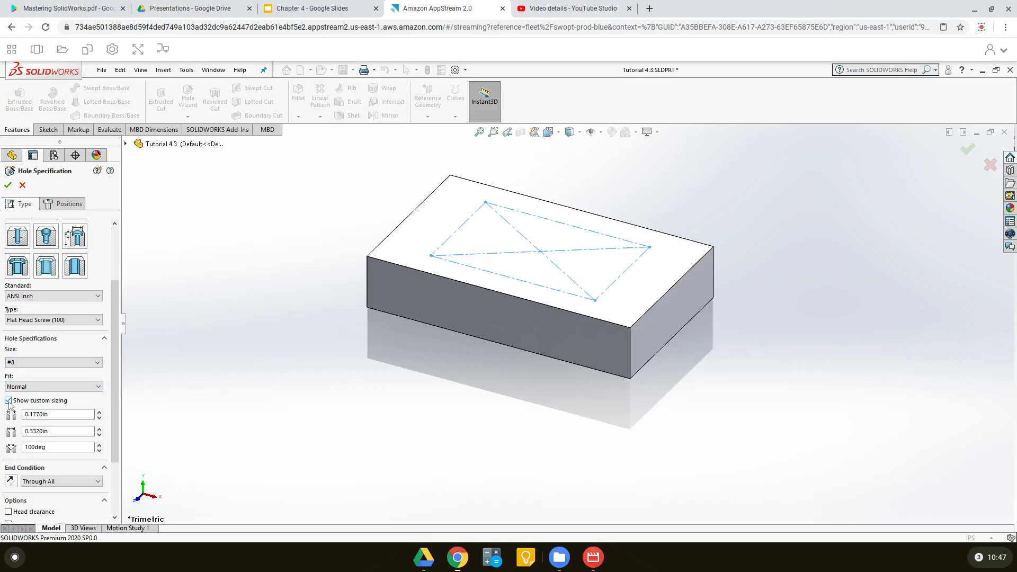
left_click(9, 401)
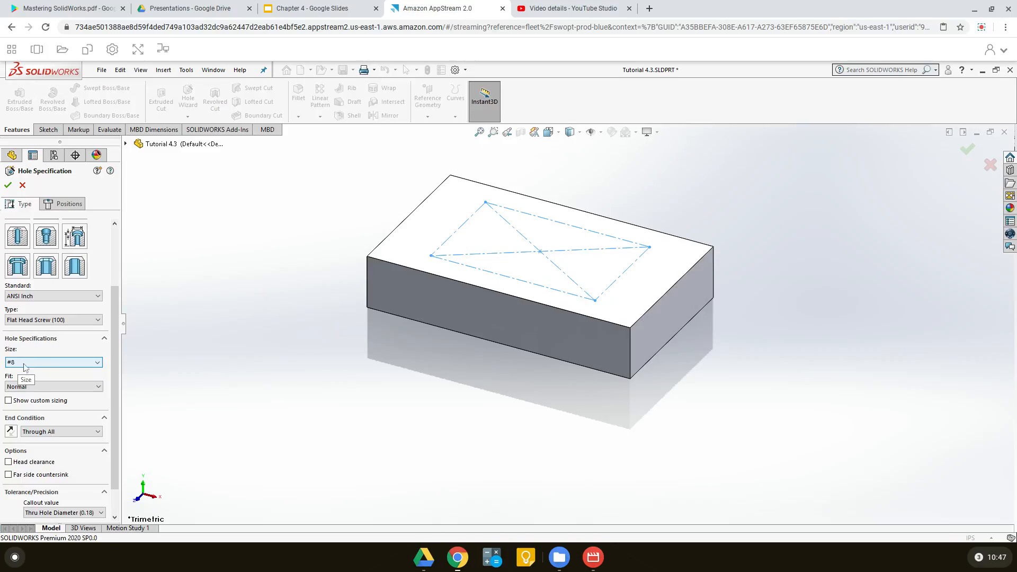
Place the #8 countersink holes on the top face at the construction rectangle's back-left and front-right corners and finish the feature
left_click(63, 206)
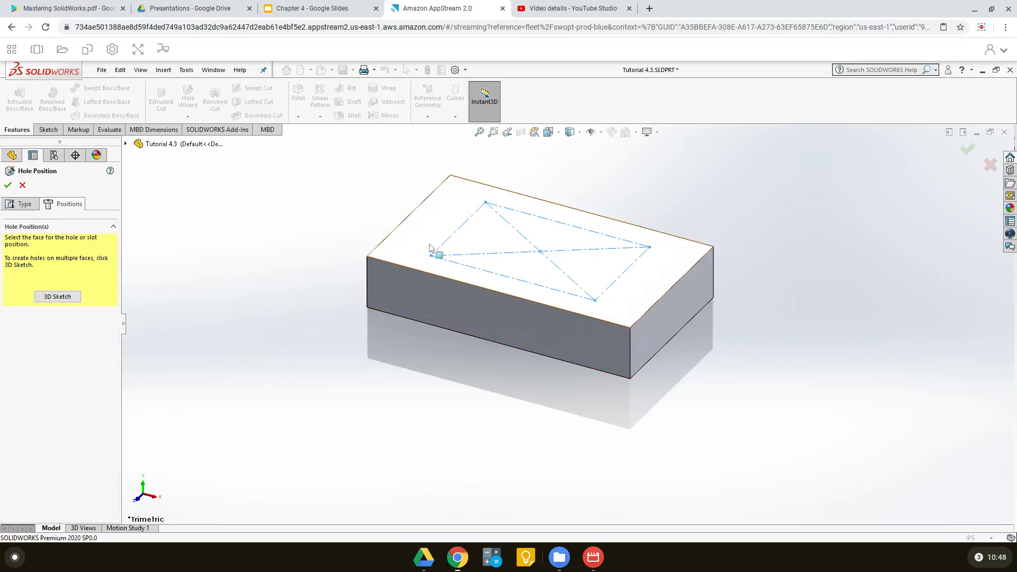
left_click(448, 212)
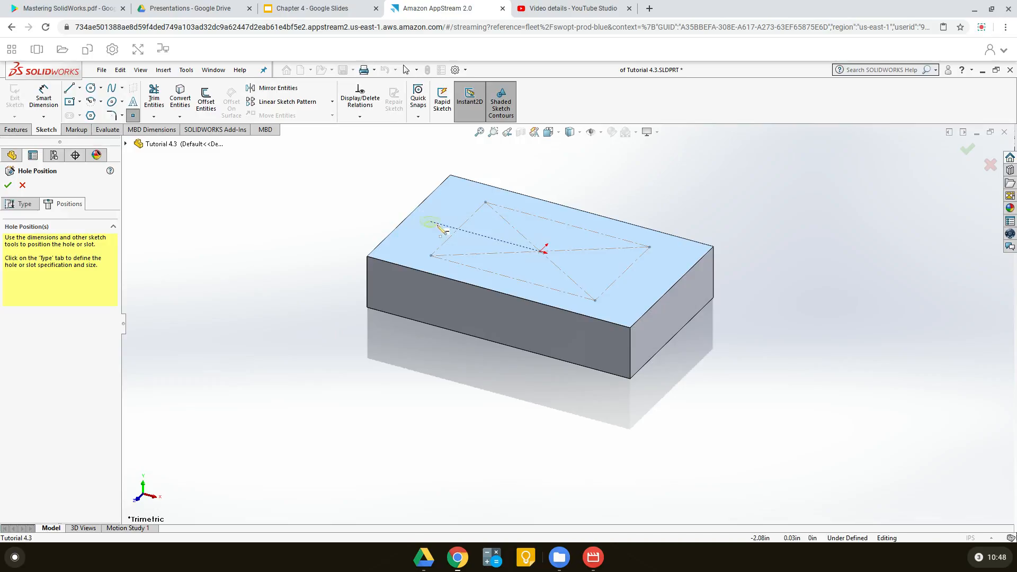
left_click(486, 202)
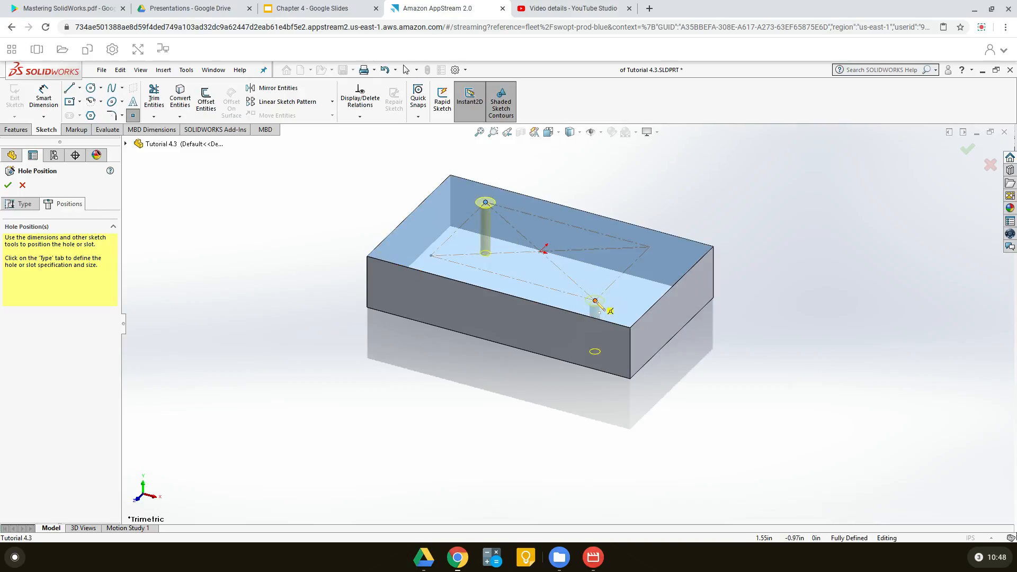
left_click(595, 301)
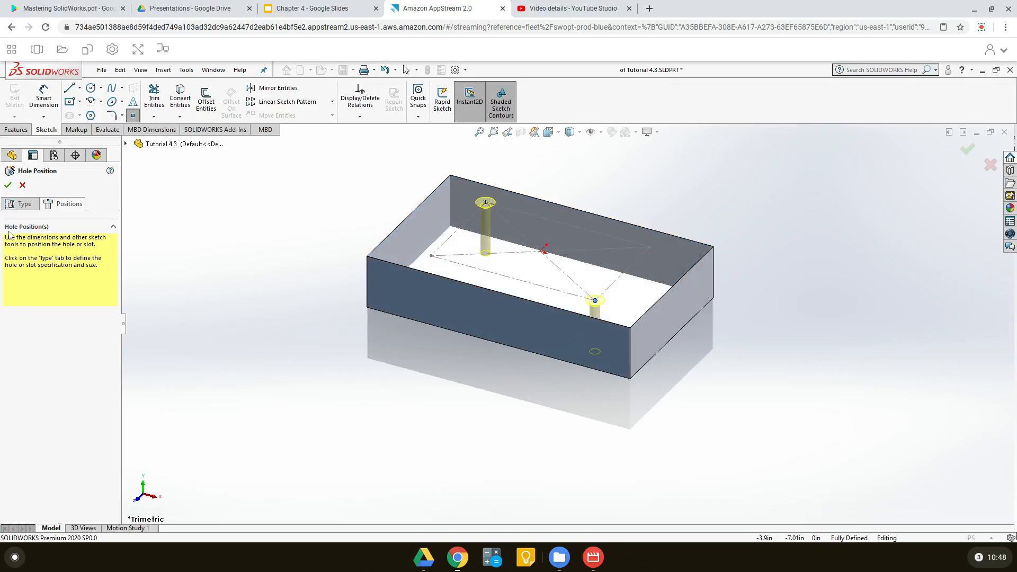
left_click(8, 185)
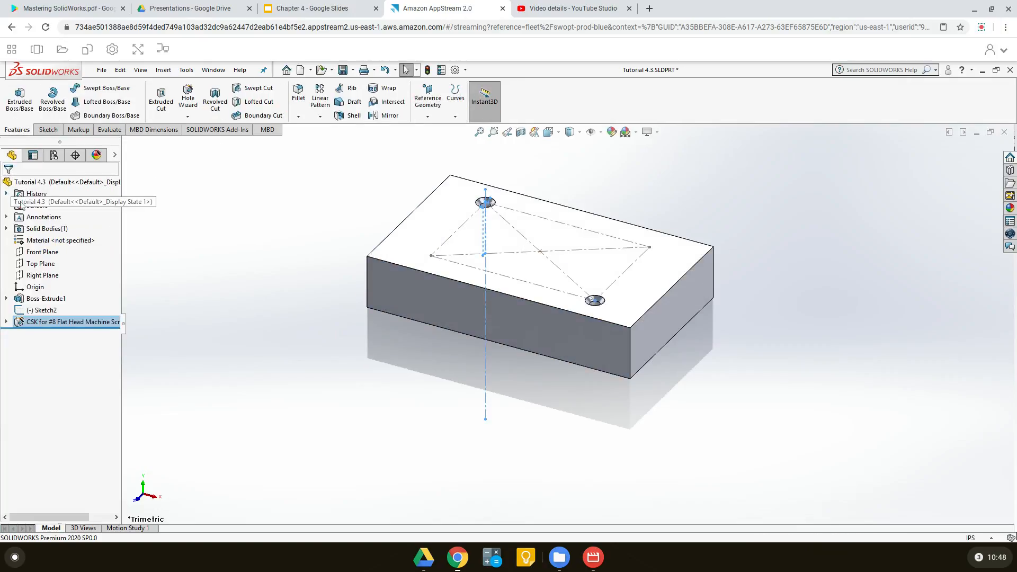
Examine the countersink holes up close from above, and restore the isometric view
mouse_move(572, 294)
middle_mouse_down()
mouse_move(574, 349)
mouse_move(615, 355)
middle_mouse_up()
scroll(617, 349, "down", 5)
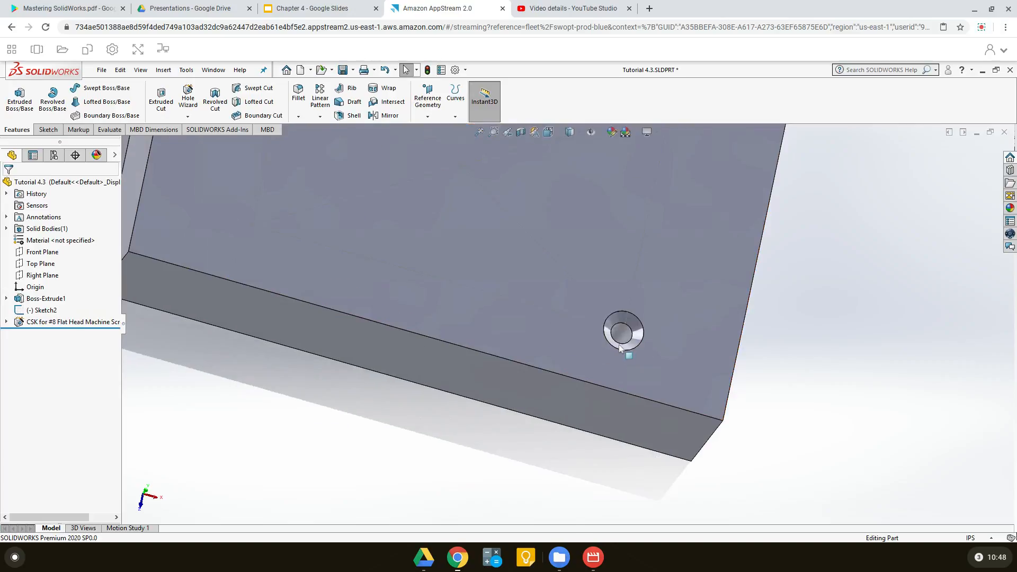
scroll(619, 347, "down", 4)
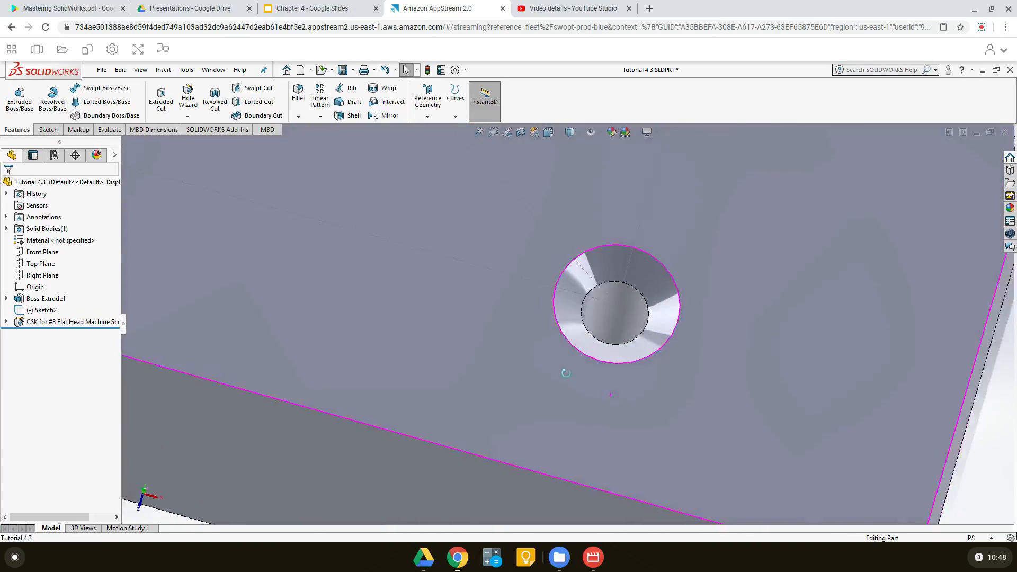
middle_click_drag(566, 373, 612, 393)
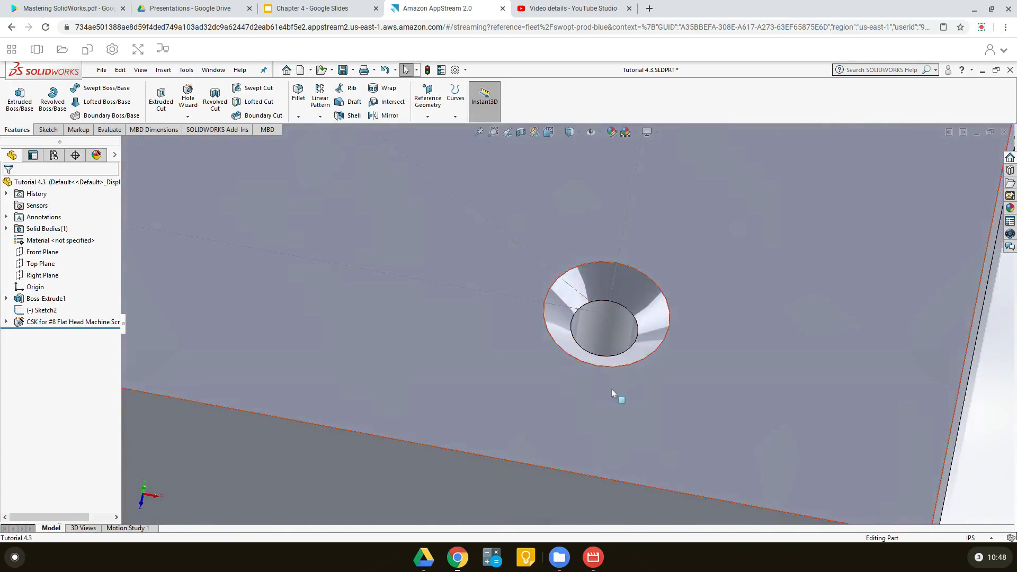
scroll(611, 389, "up", 8)
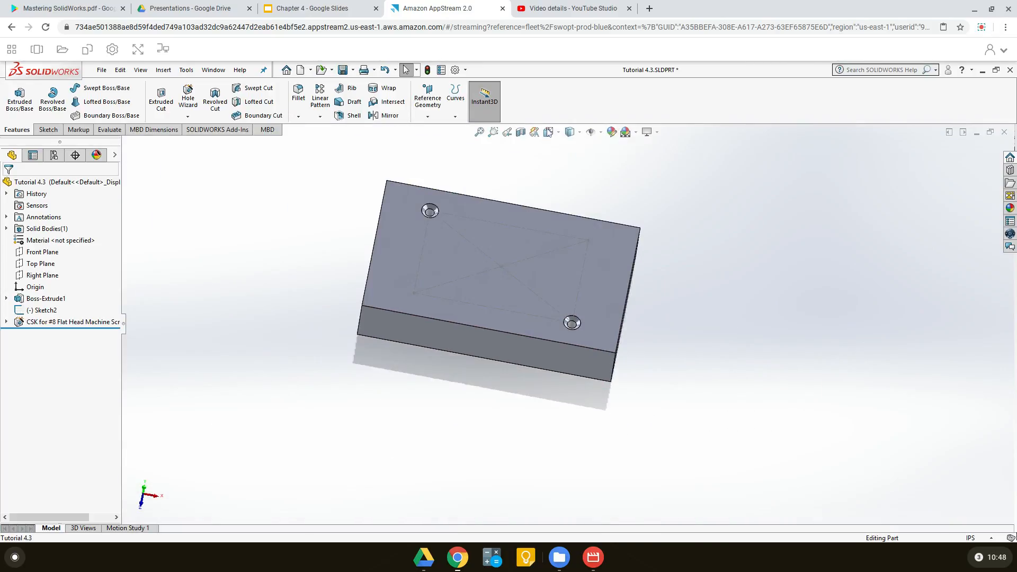
left_click(548, 132)
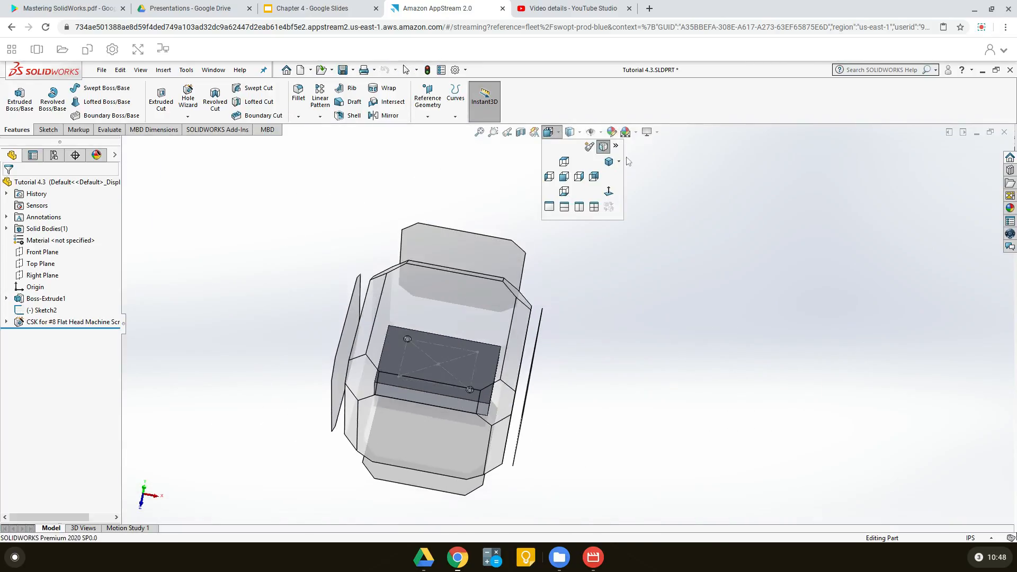
left_click(608, 161)
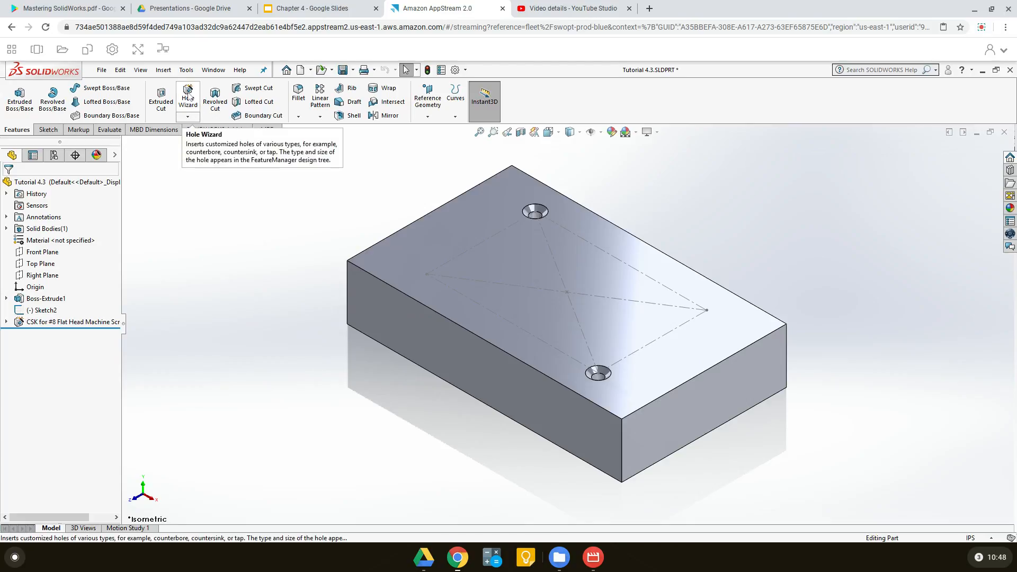
Set up a new counterbore hole in Hole Wizard with size #10
left_click(188, 92)
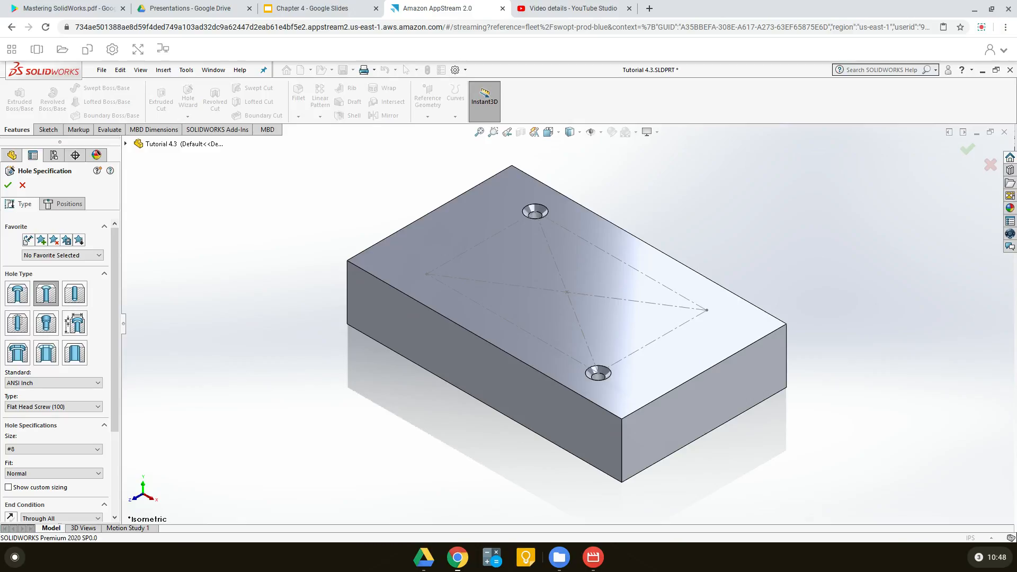
left_click(17, 297)
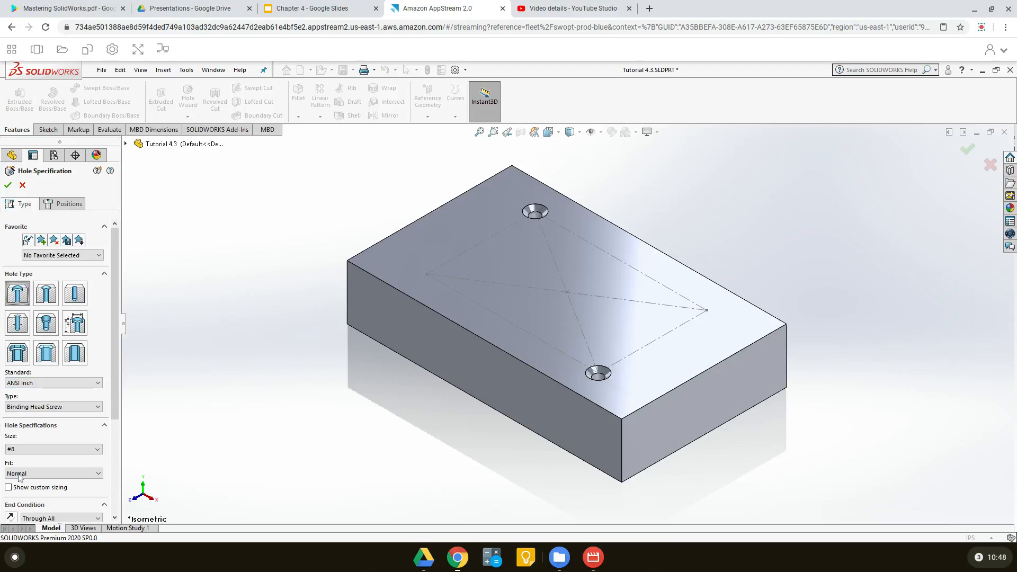
left_click(89, 451)
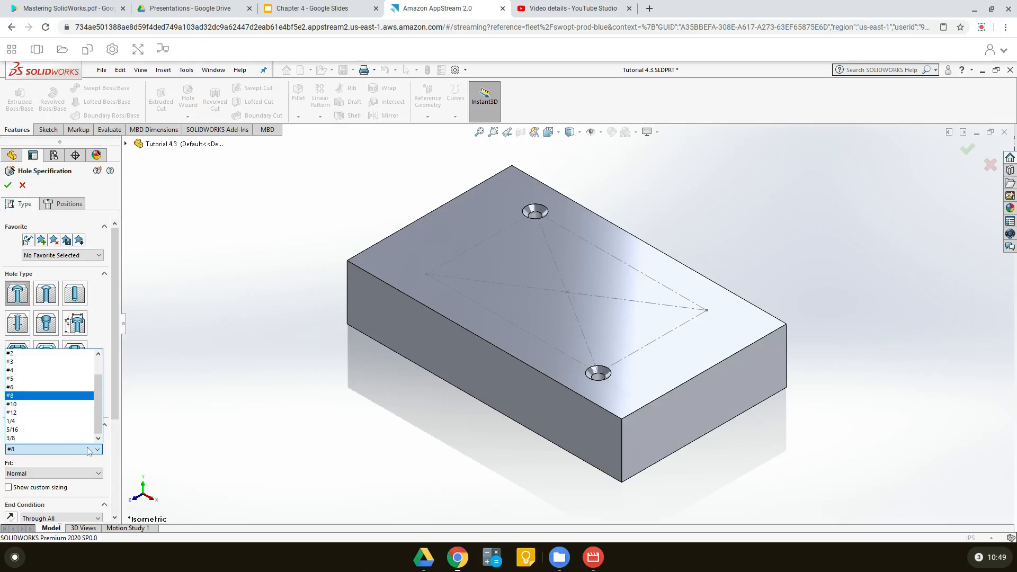
left_click(14, 405)
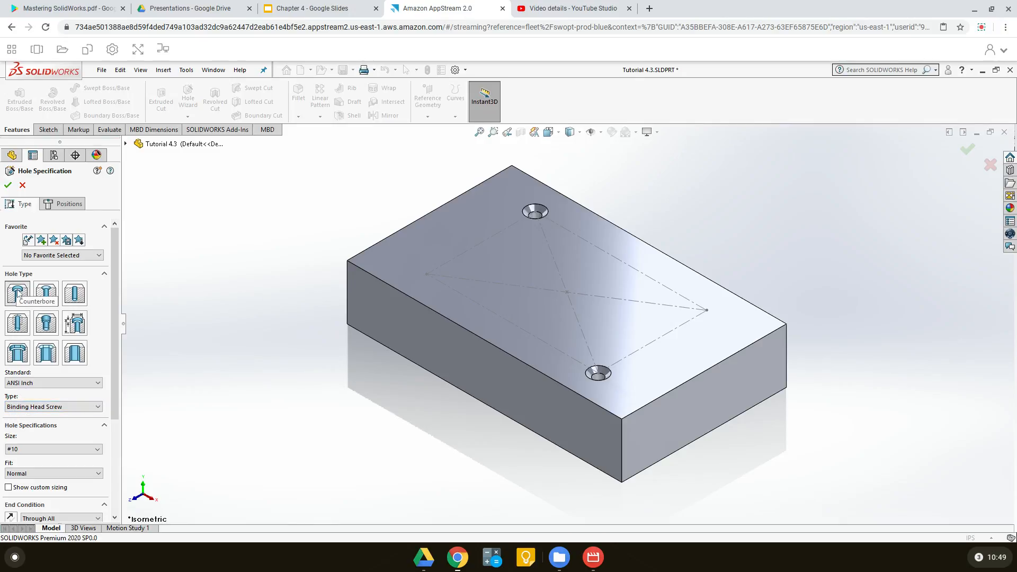
left_click_drag(118, 392, 112, 316)
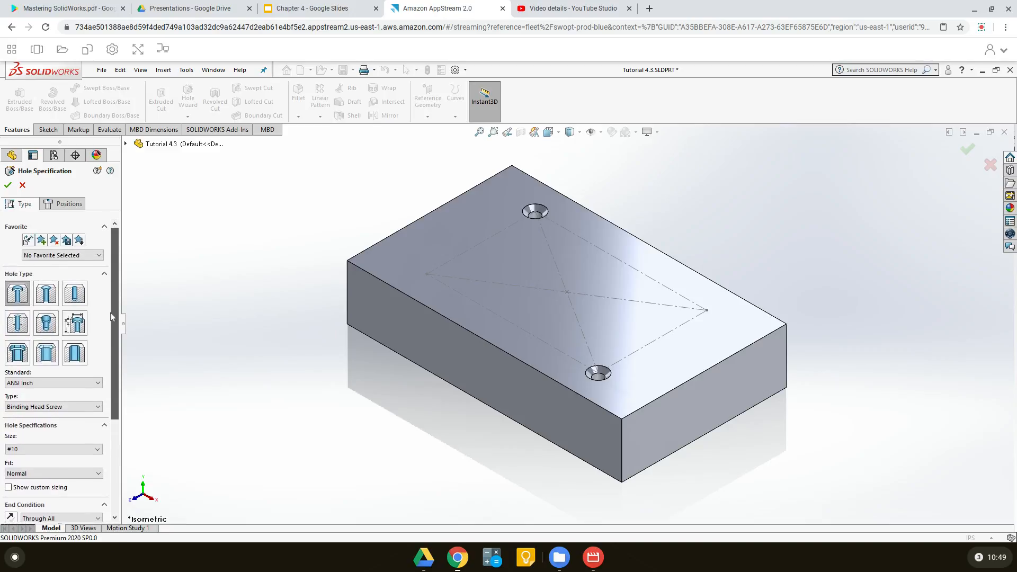
Place the #10 counterbore holes on the top face at the construction rectangle's front-left and back-right corners and finish the feature
left_click(58, 205)
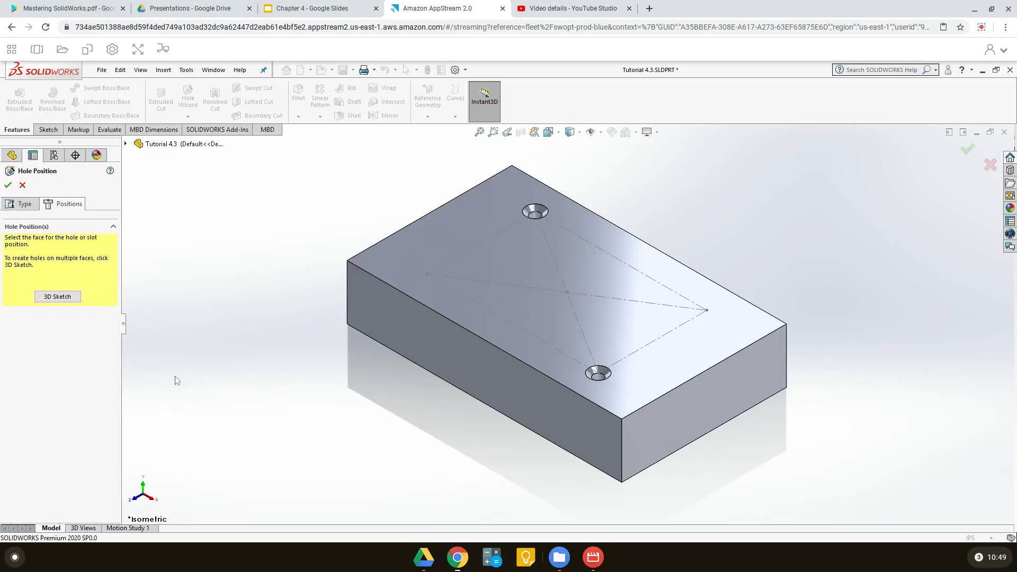
left_click(433, 243)
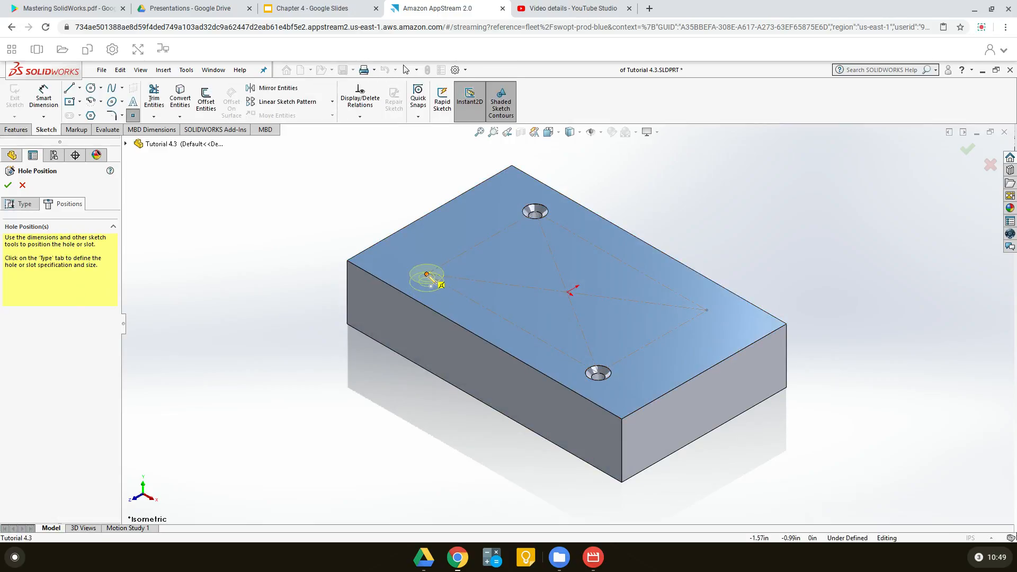
left_click(428, 275)
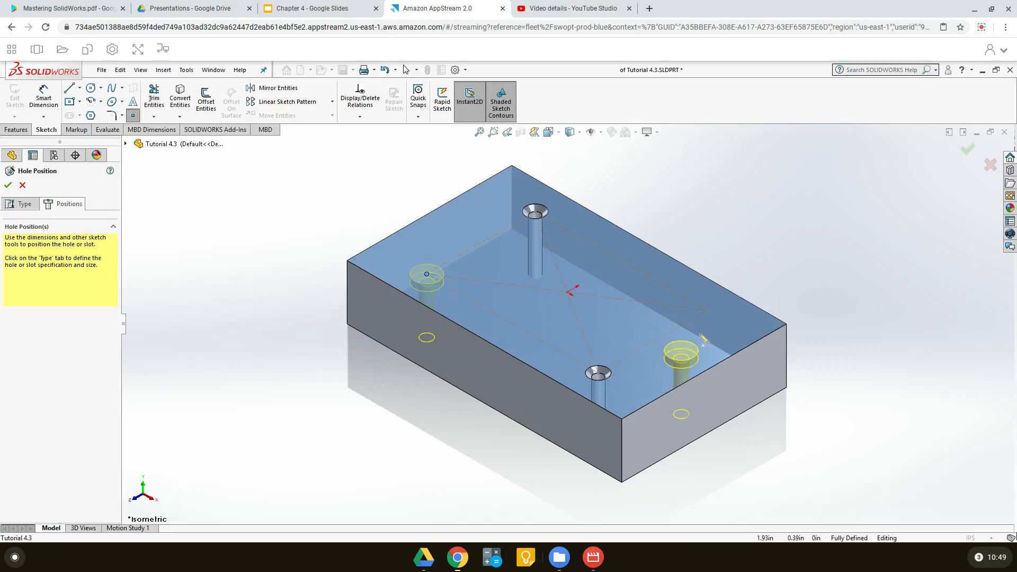
left_click(707, 310)
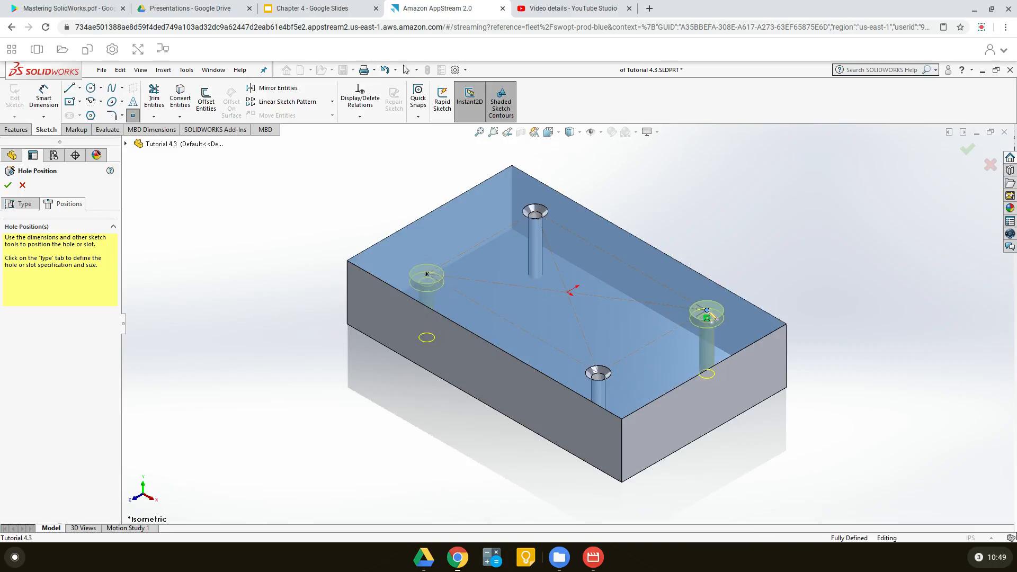
left_click(9, 186)
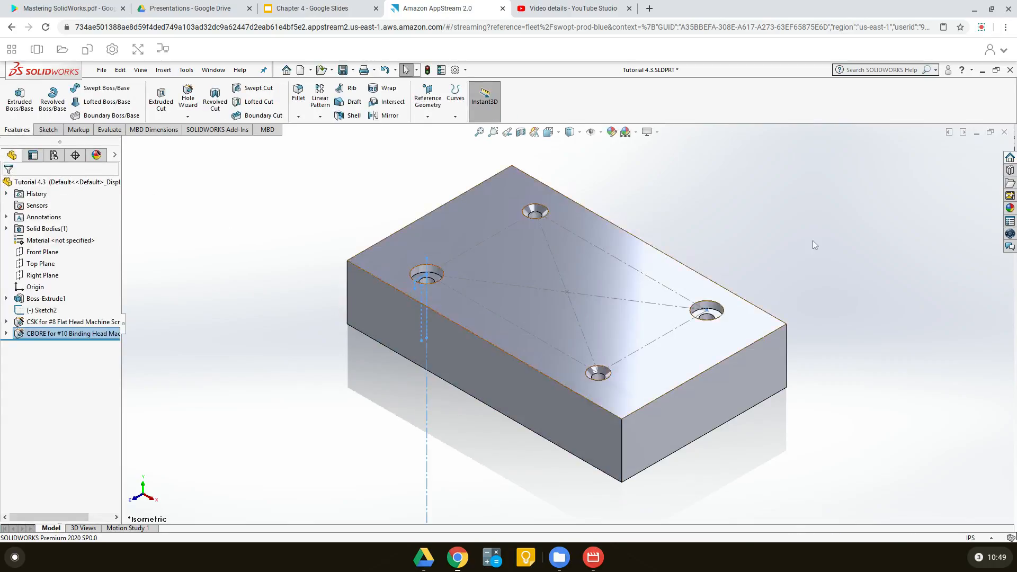
Examine the block with its countersink and counterbore holes from another angle, and restore the isometric view
middle_click_drag(726, 286, 476, 363)
left_click(548, 132)
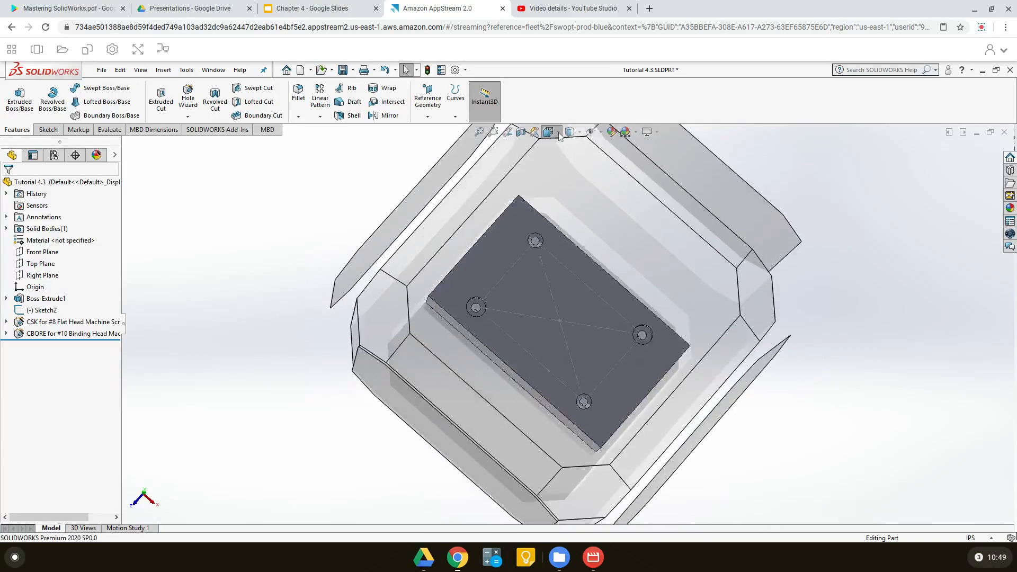
left_click(610, 164)
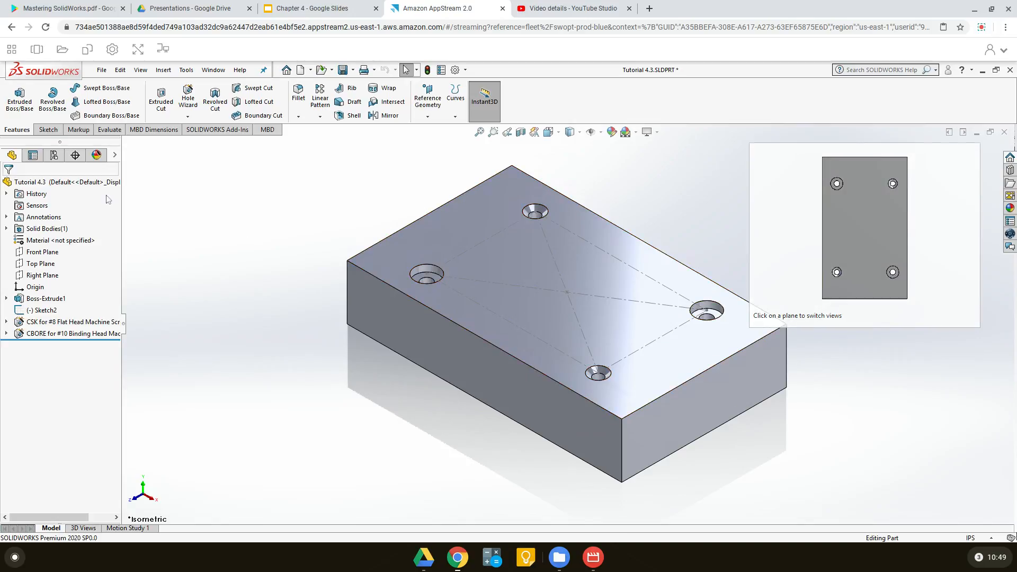
Set up a new ANSI Inch tapered pipe tap hole in Hole Wizard with size 1/4, without custom sizing
left_click(187, 100)
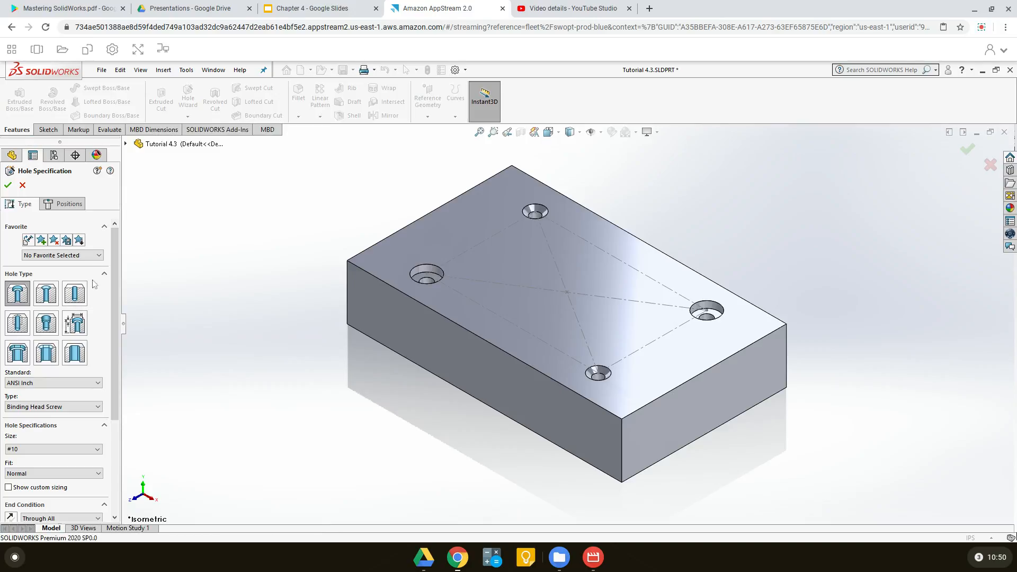
left_click(47, 326)
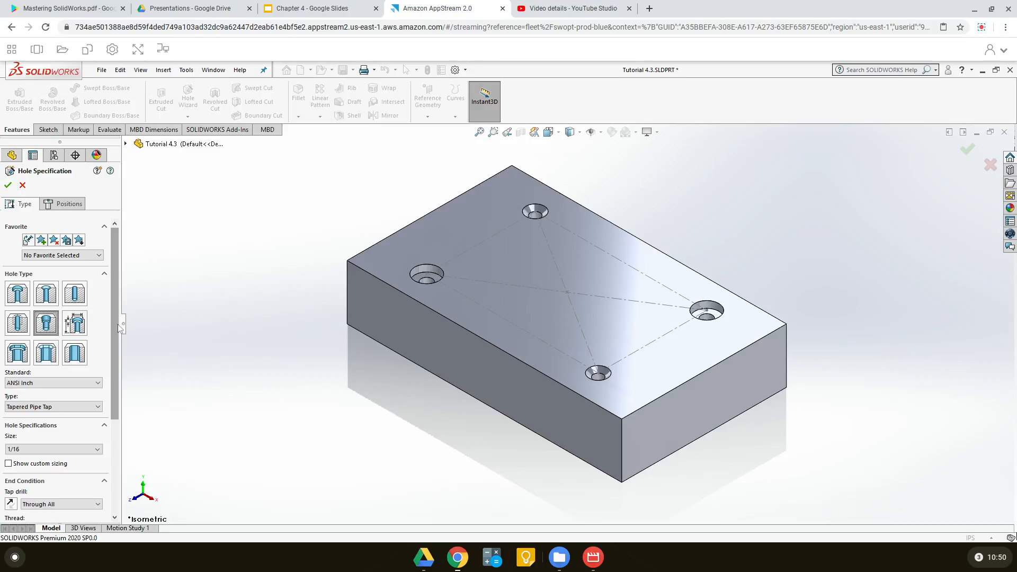
left_click_drag(120, 327, 121, 362)
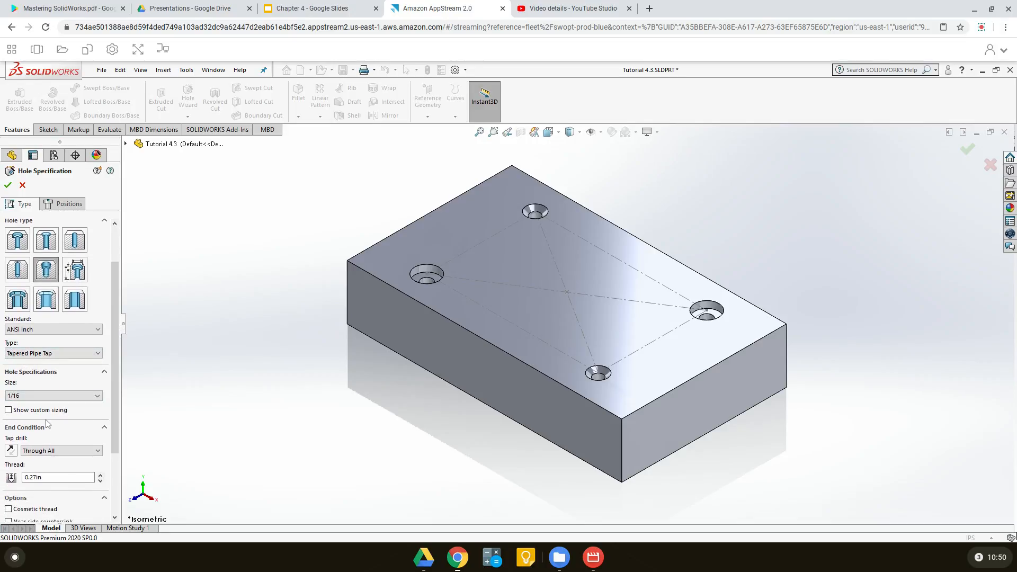
left_click(73, 354)
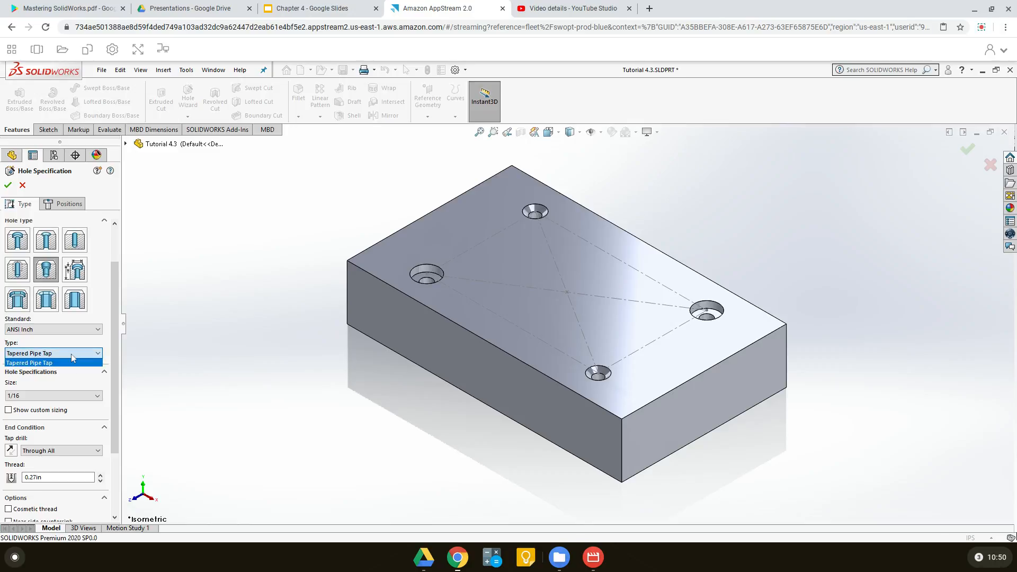
left_click(71, 354)
left_click(72, 355)
left_click(73, 355)
left_click_drag(114, 339, 113, 378)
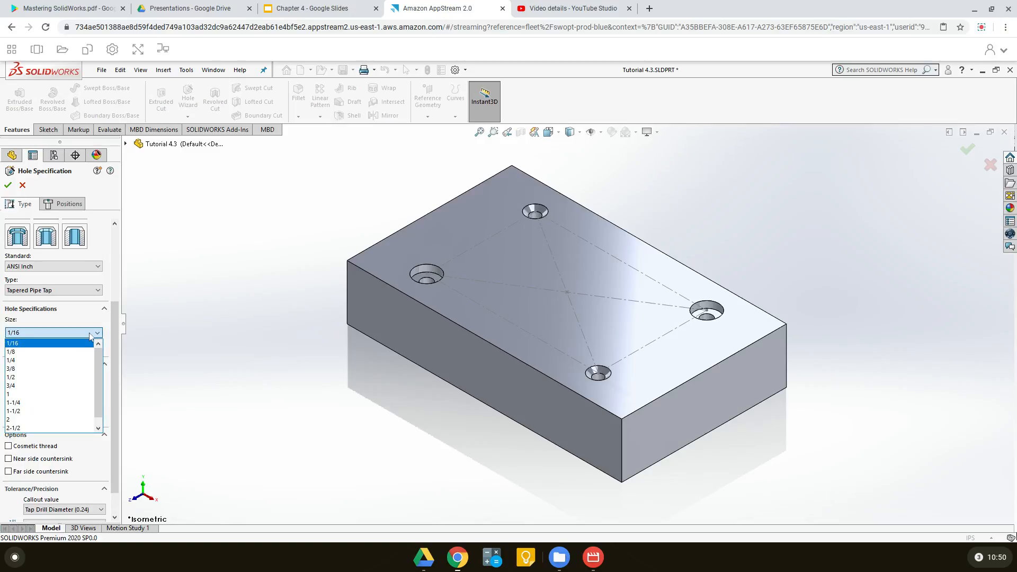
left_click(28, 361)
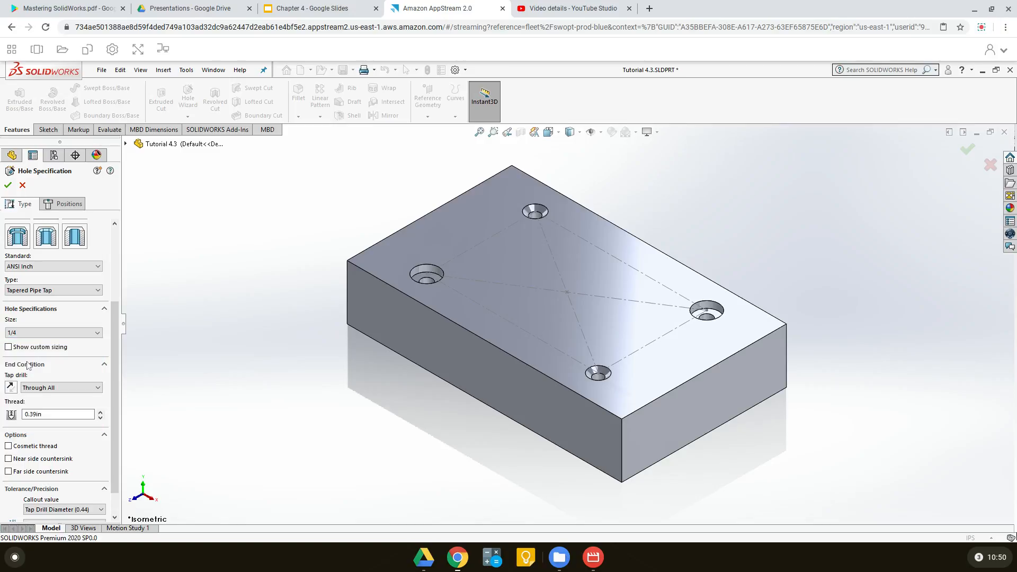
left_click(9, 347)
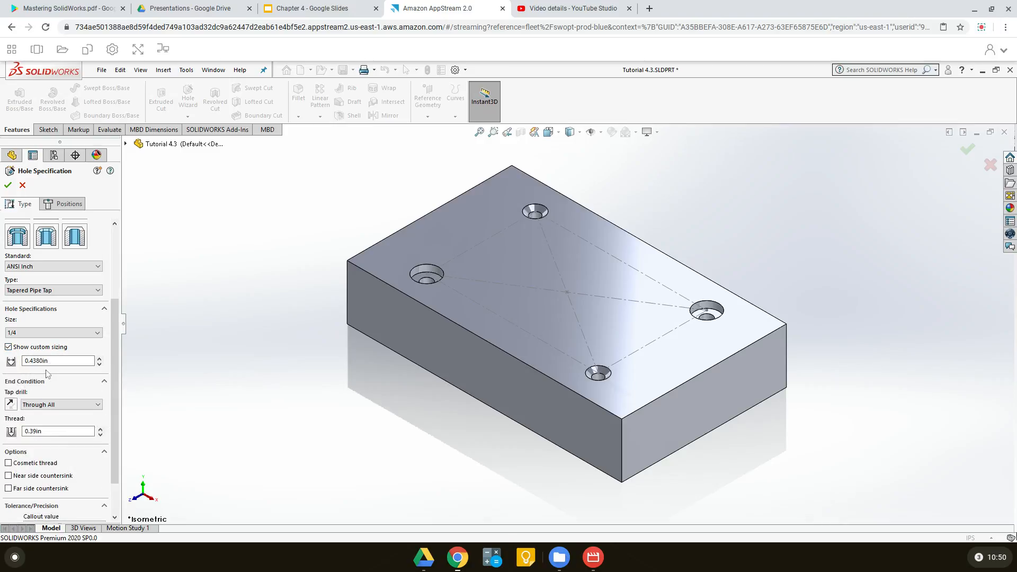
left_click(8, 347)
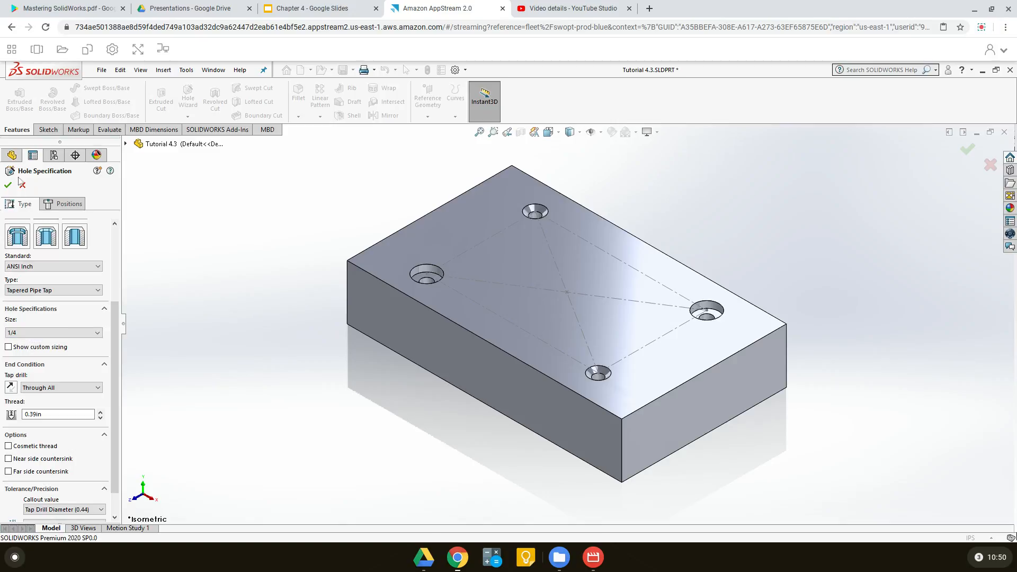
Place the 1/4 tapered pipe tap hole on the top face at the construction rectangle's centre and finish the feature
left_click(66, 206)
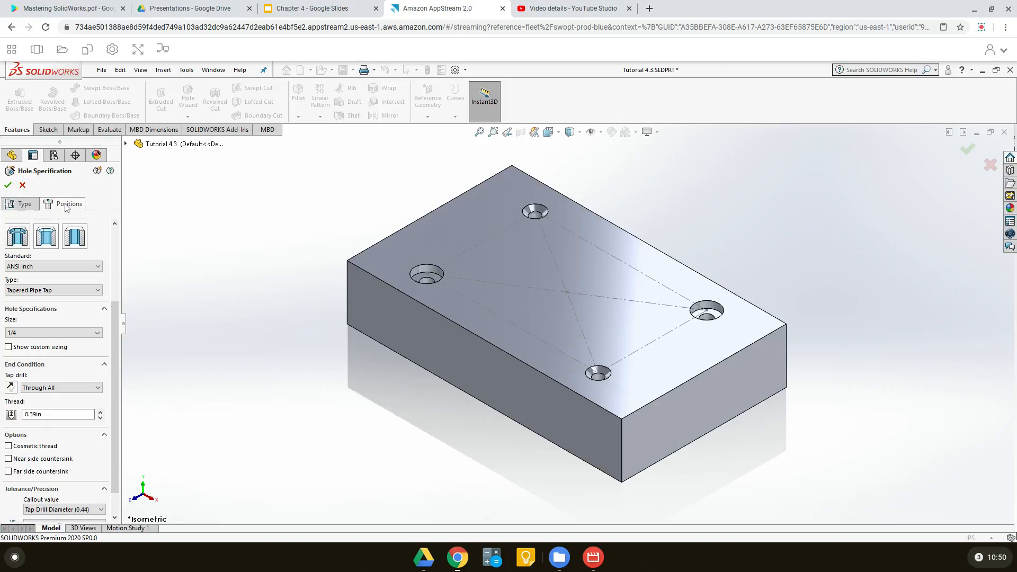
left_click(477, 210)
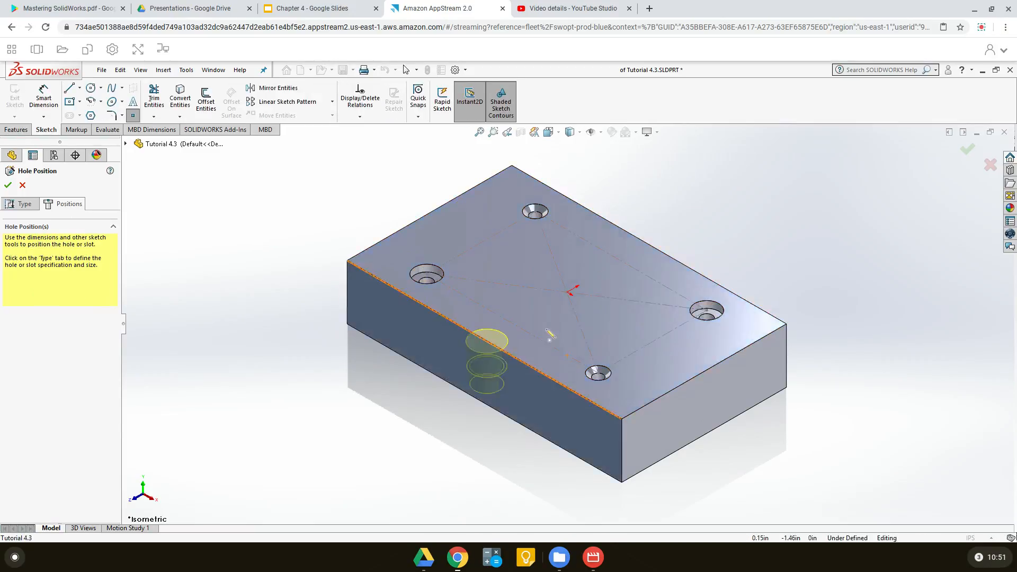
left_click(568, 293)
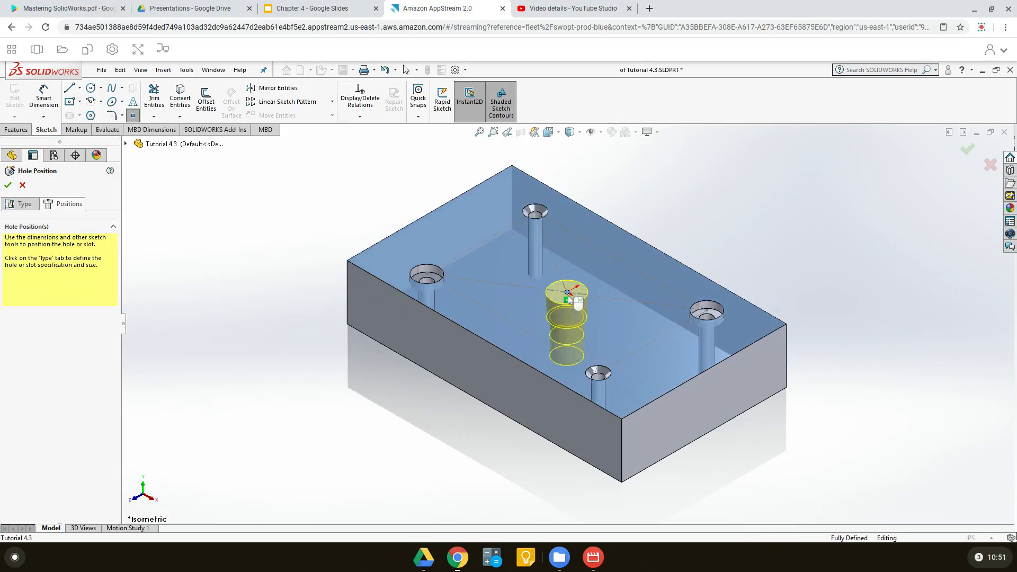
left_click(8, 184)
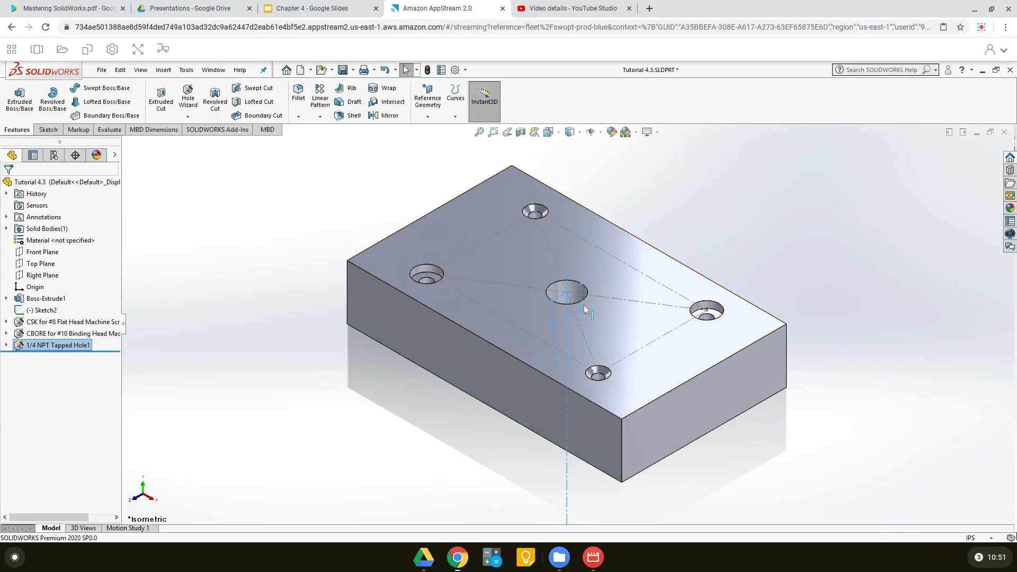
Examine the block with its centre tapped hole from another angle, restore the isometric view and clear the selection
middle_click_drag(583, 305, 648, 221)
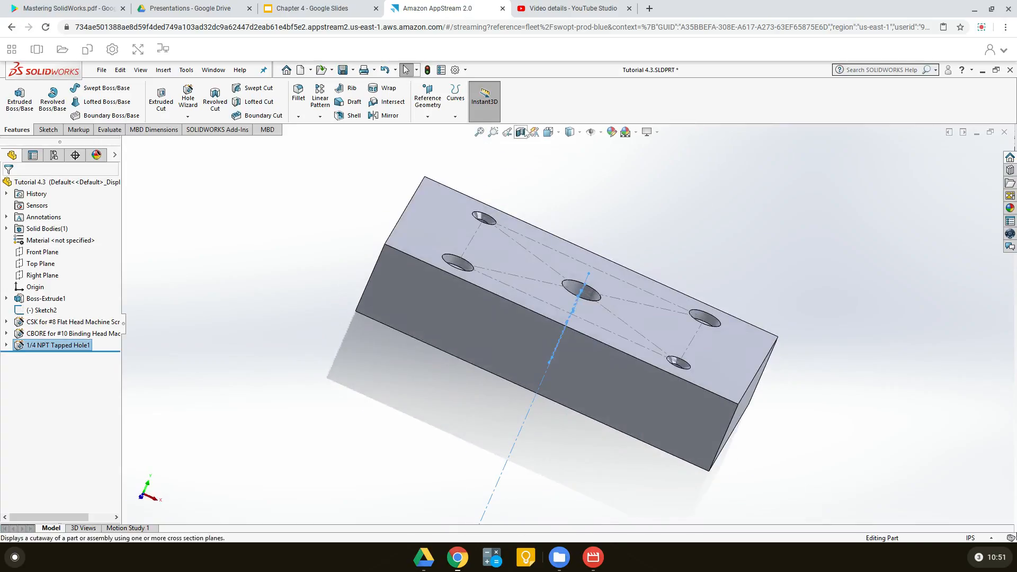
left_click(558, 137)
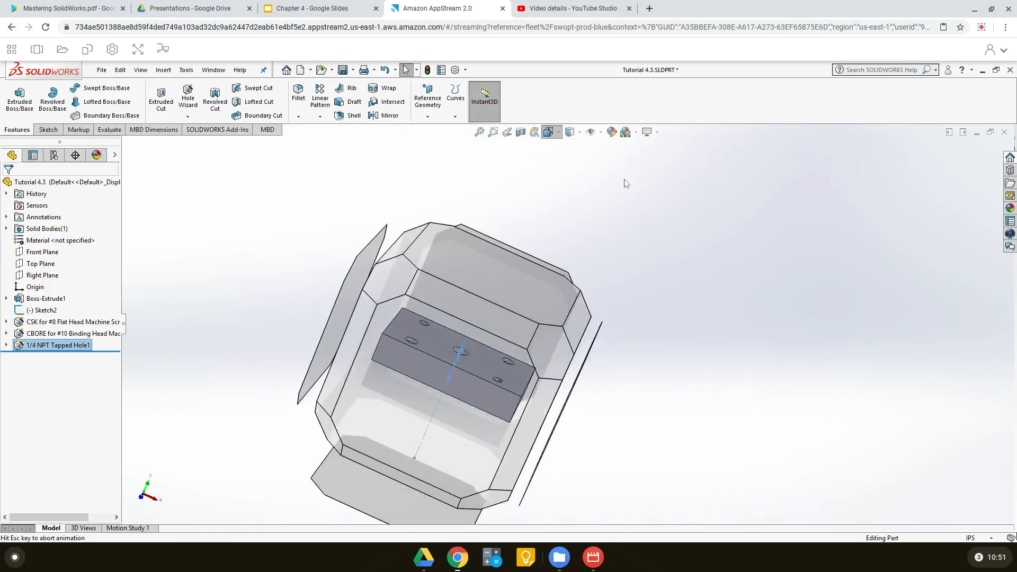
left_click(607, 162)
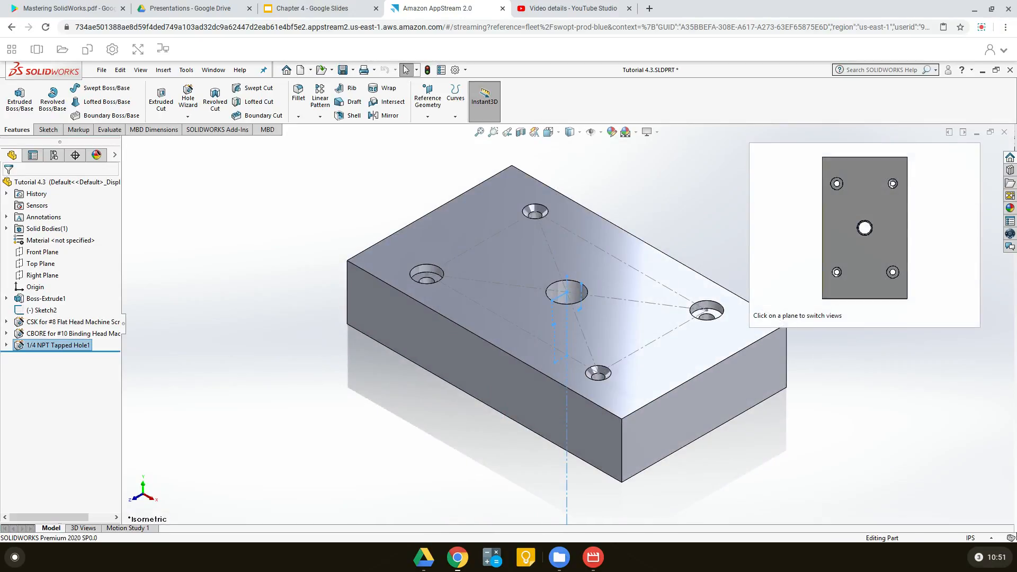
left_click(319, 441)
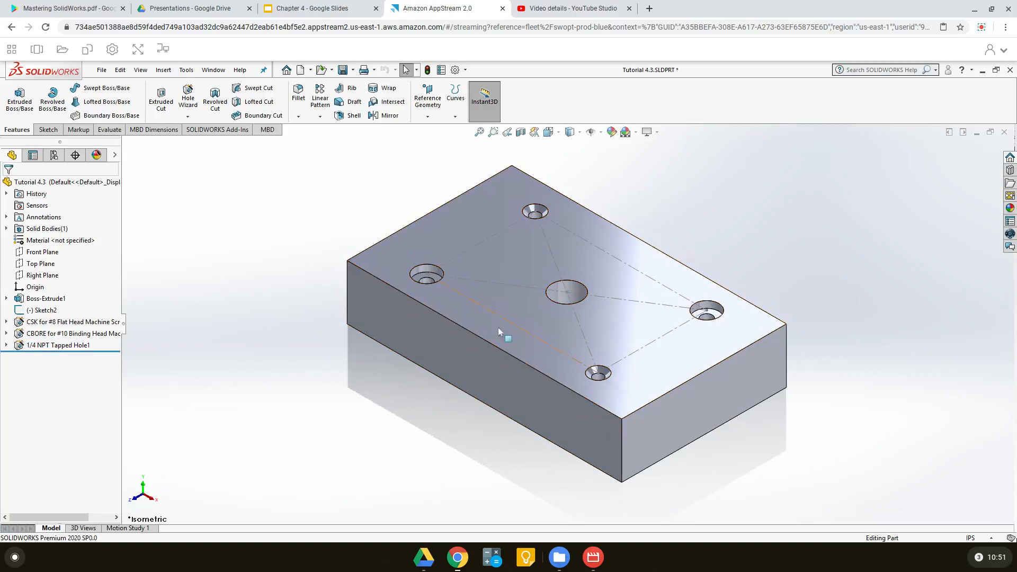
left_click(188, 102)
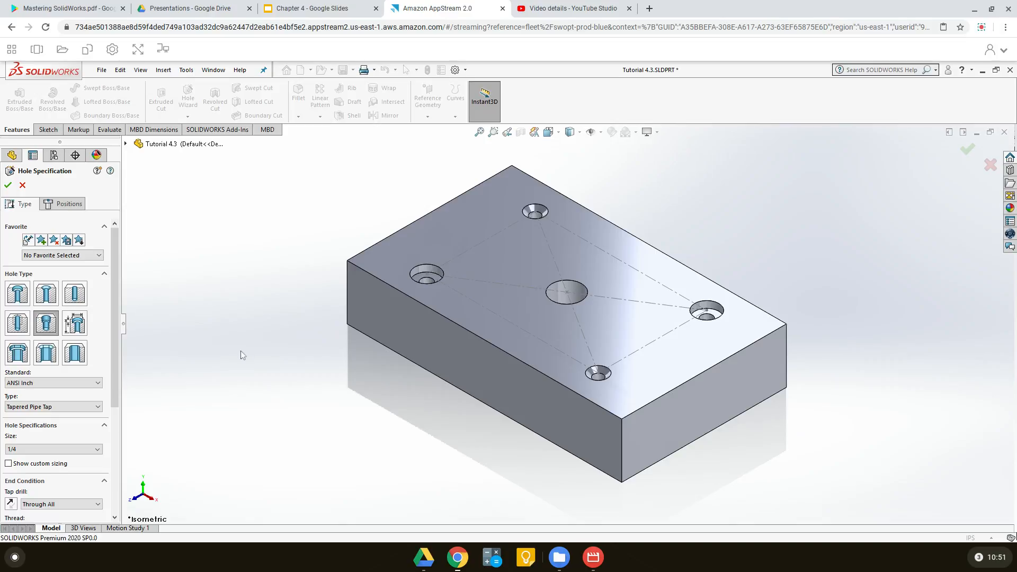
left_click(8, 185)
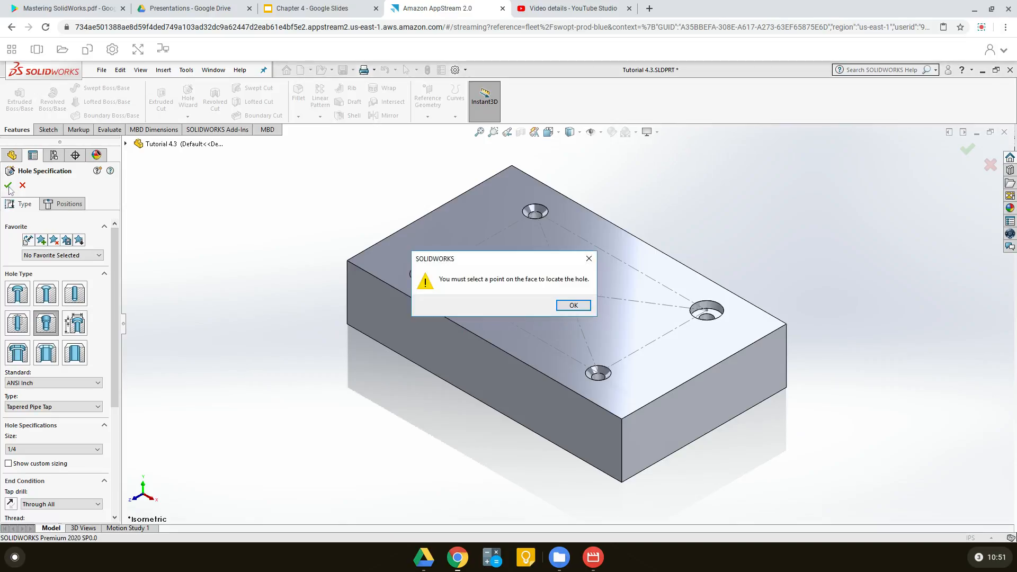
left_click(570, 307)
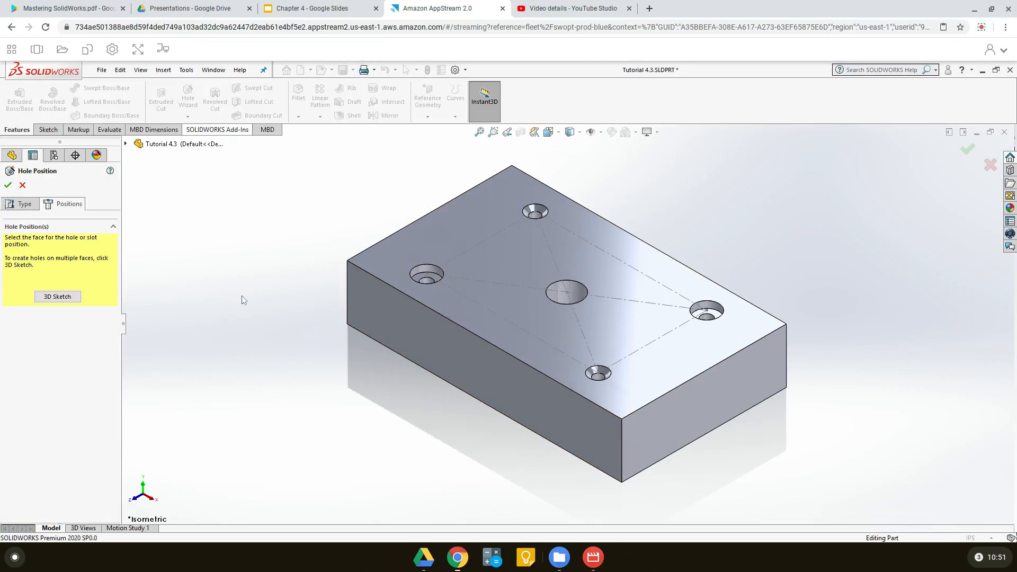
left_click(23, 186)
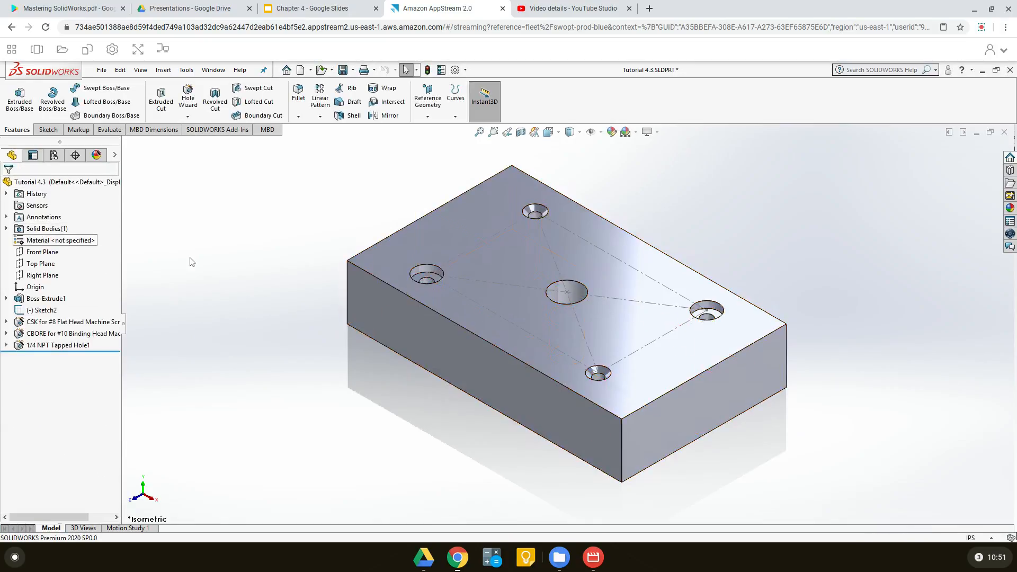
Save the part, rebuilding the document first
left_click(343, 69)
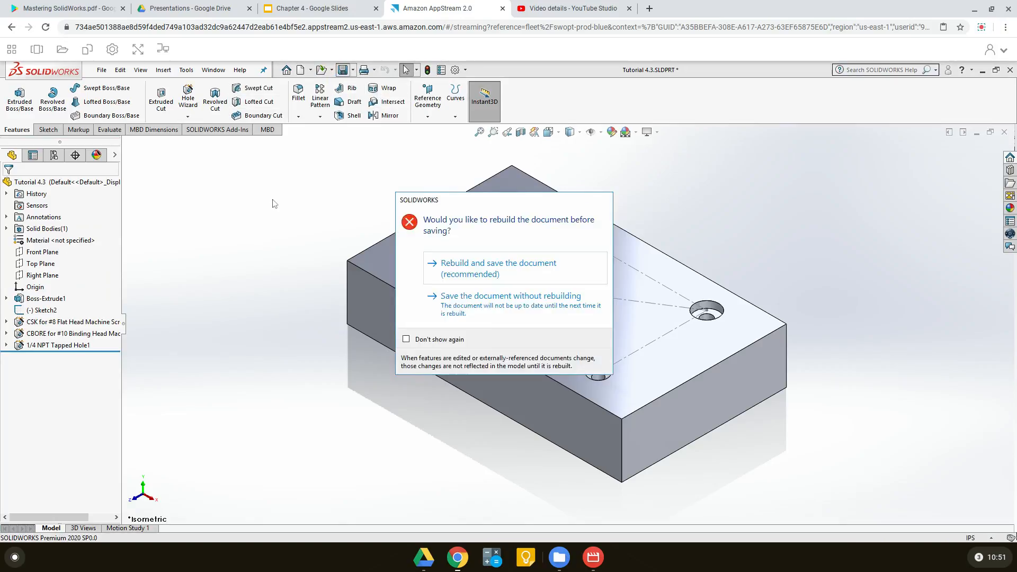
left_click(466, 269)
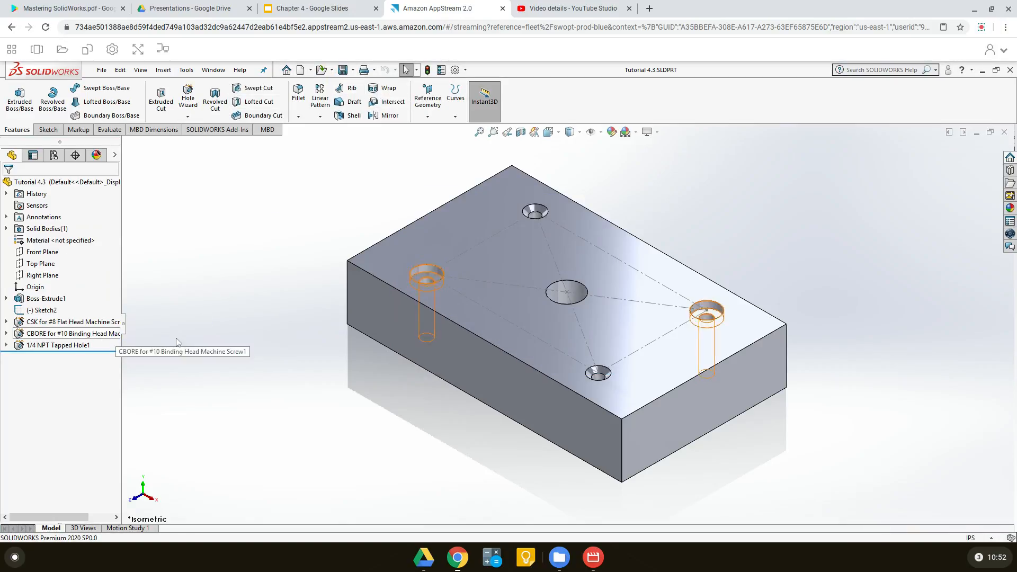